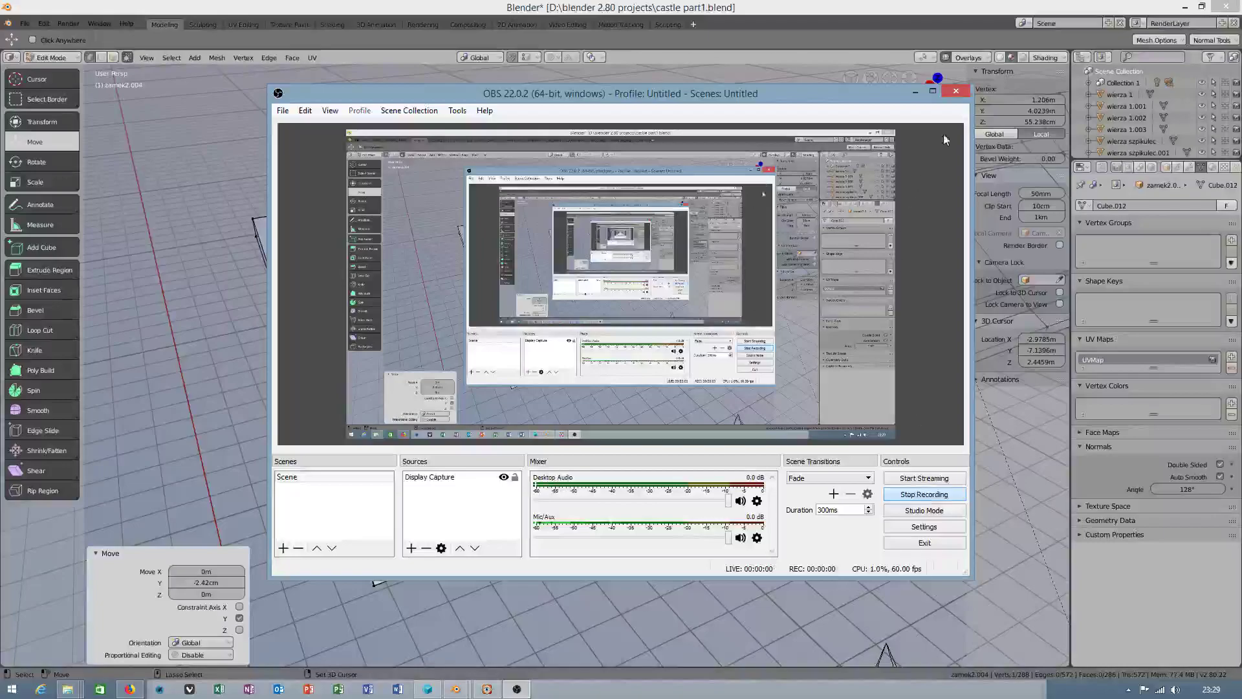
- Minimize OBS and orbit to a low side view of the roof slab beside the spired tower
left_click(914, 91)
mouse_move(634, 332)
middle_mouse_down()
mouse_move(660, 393)
mouse_move(634, 410)
middle_mouse_up()
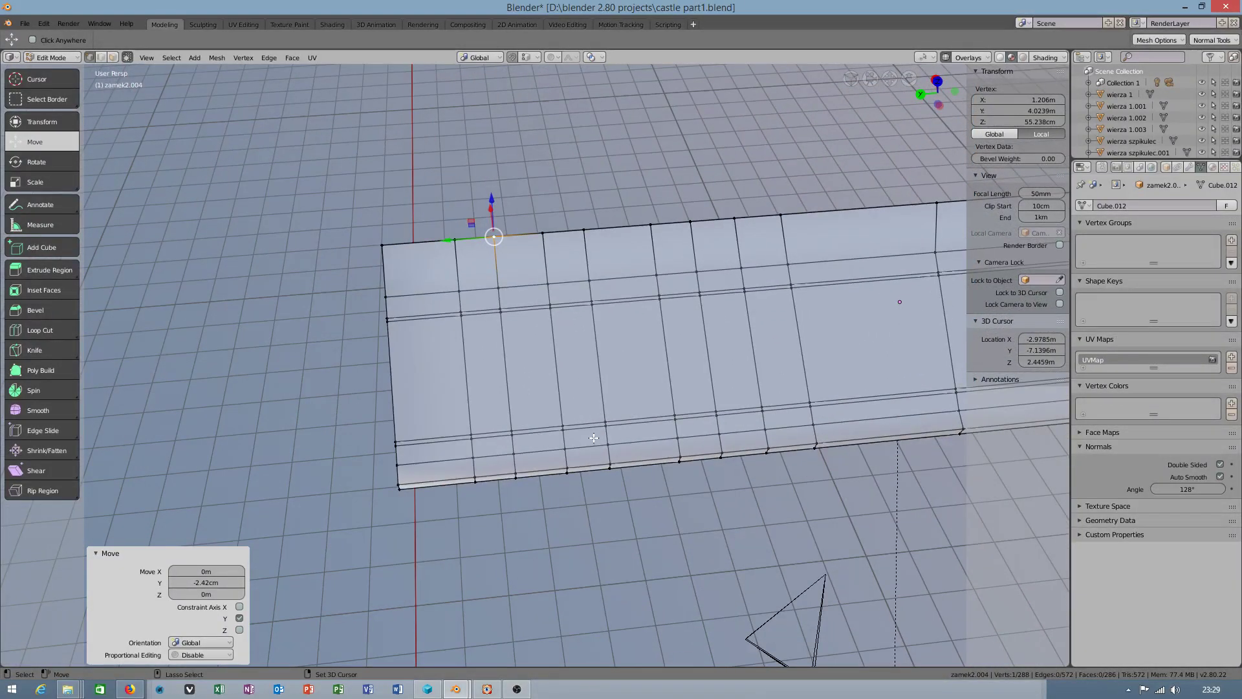
mouse_move(660, 412)
middle_mouse_down()
mouse_move(660, 362)
mouse_move(596, 389)
mouse_move(548, 362)
mouse_move(410, 360)
mouse_move(199, 26)
middle_mouse_up()
- In face select mode, circle-select a broad band of faces down the roof slab
left_click(113, 57)
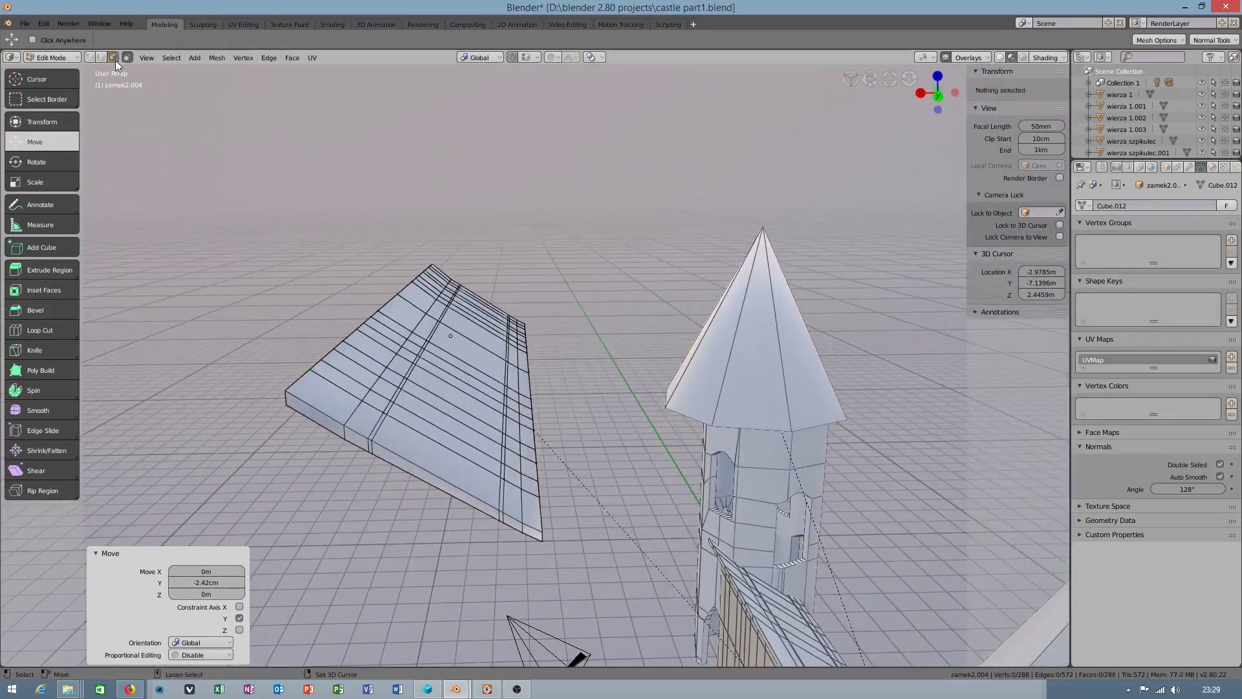
scroll(467, 384, "up", 2)
left_click(493, 310, "ctrl")
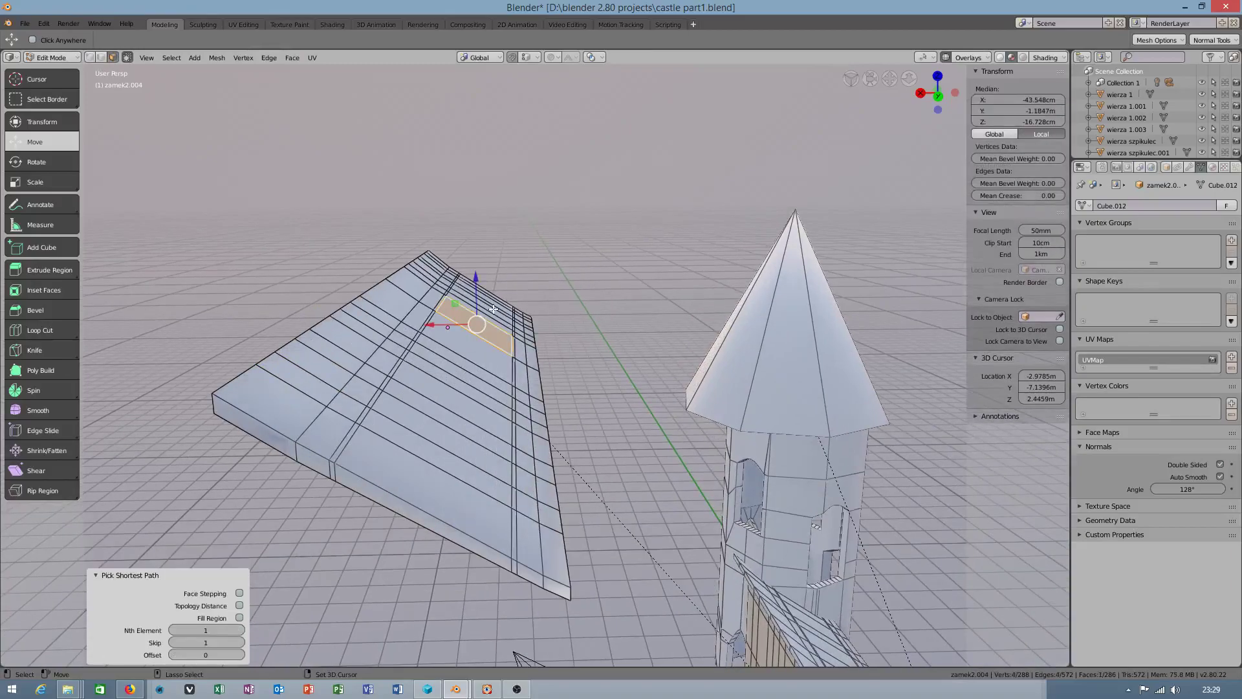
key("c")
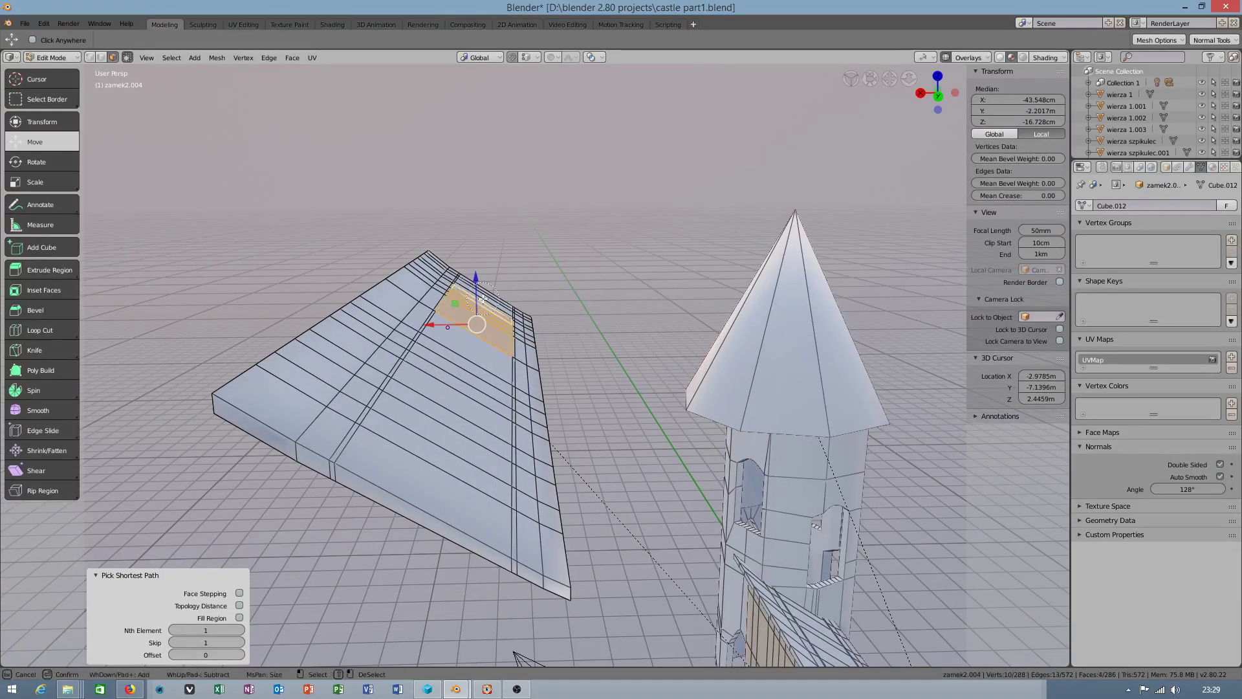
left_click_drag(489, 303, 438, 523)
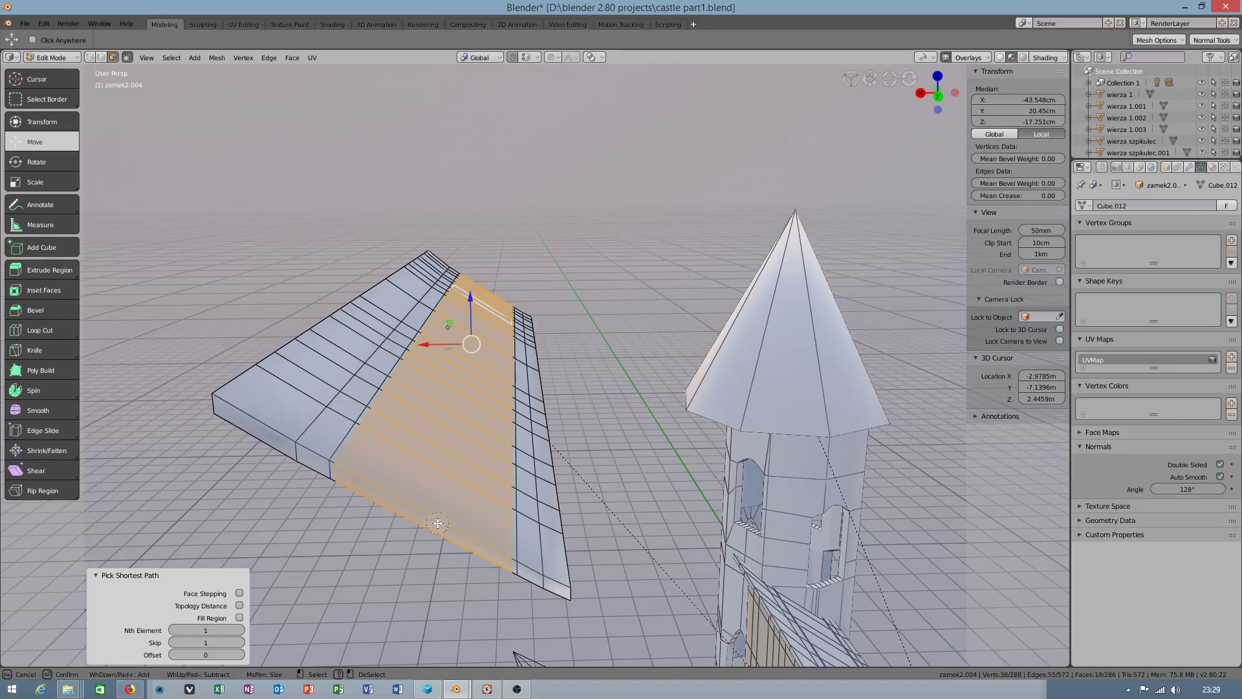
right_click(436, 517)
middle_click_drag(436, 518, 460, 459)
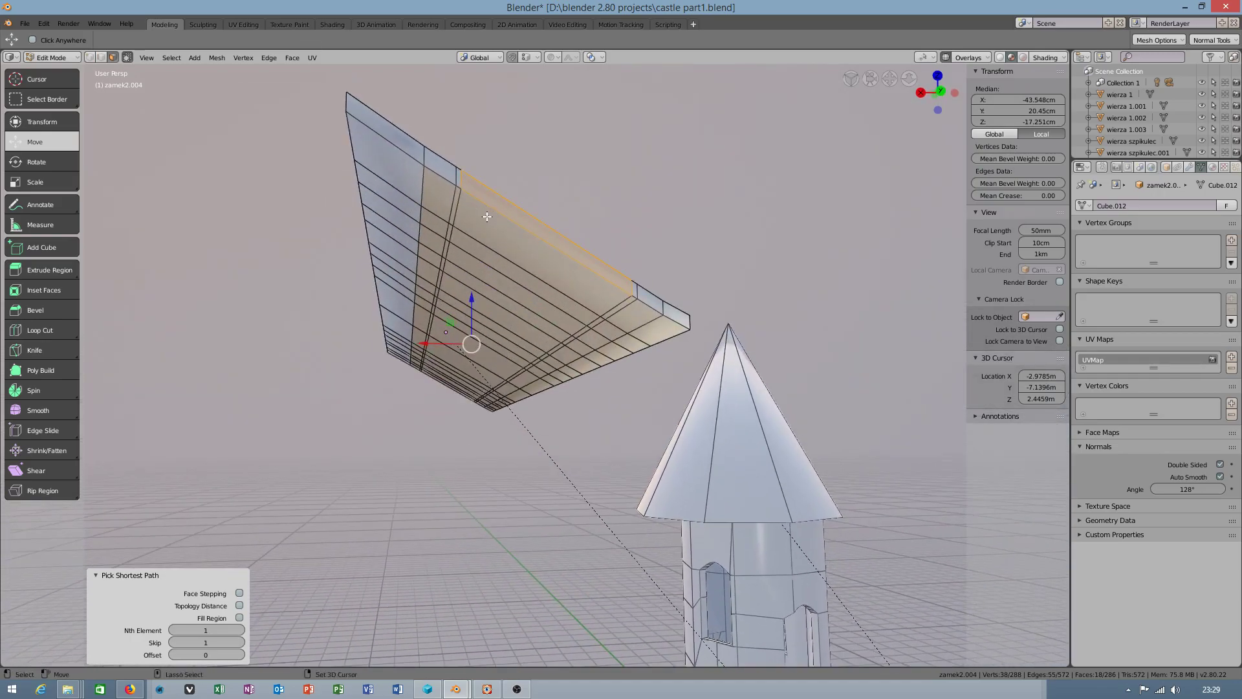
left_click(603, 332)
- Assign the castle1 material to the whole roof slab and make the castle2 slot current
key("a")
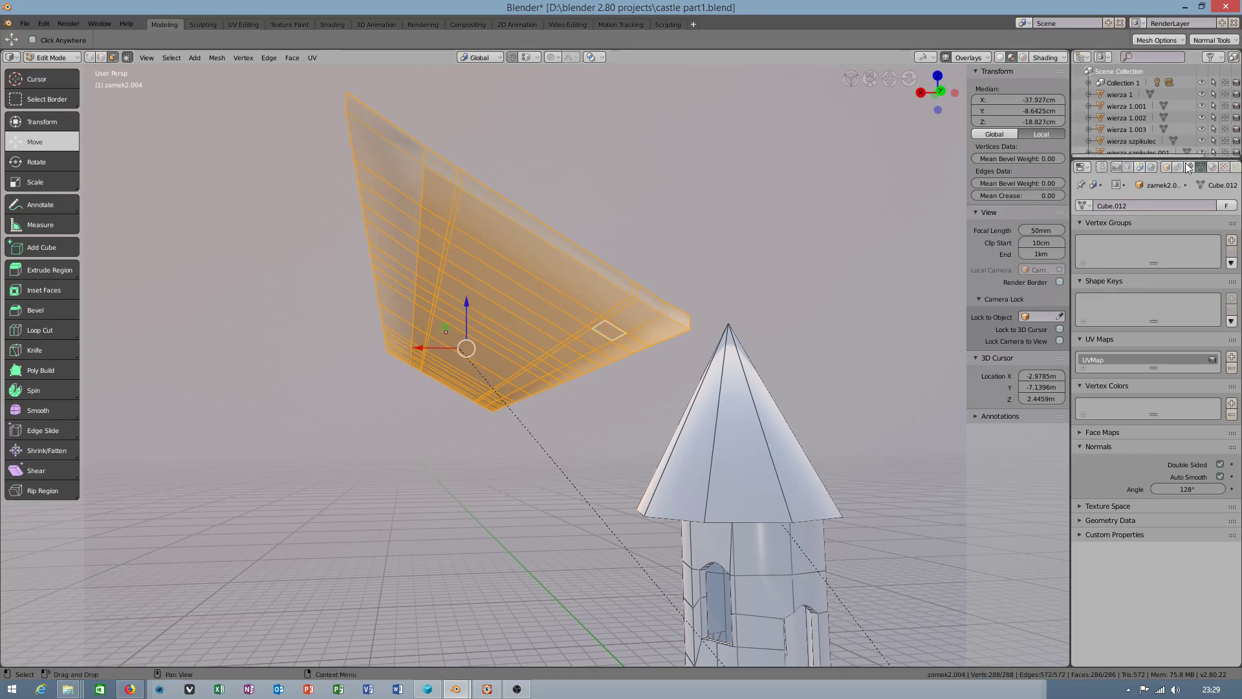
left_click(1212, 168)
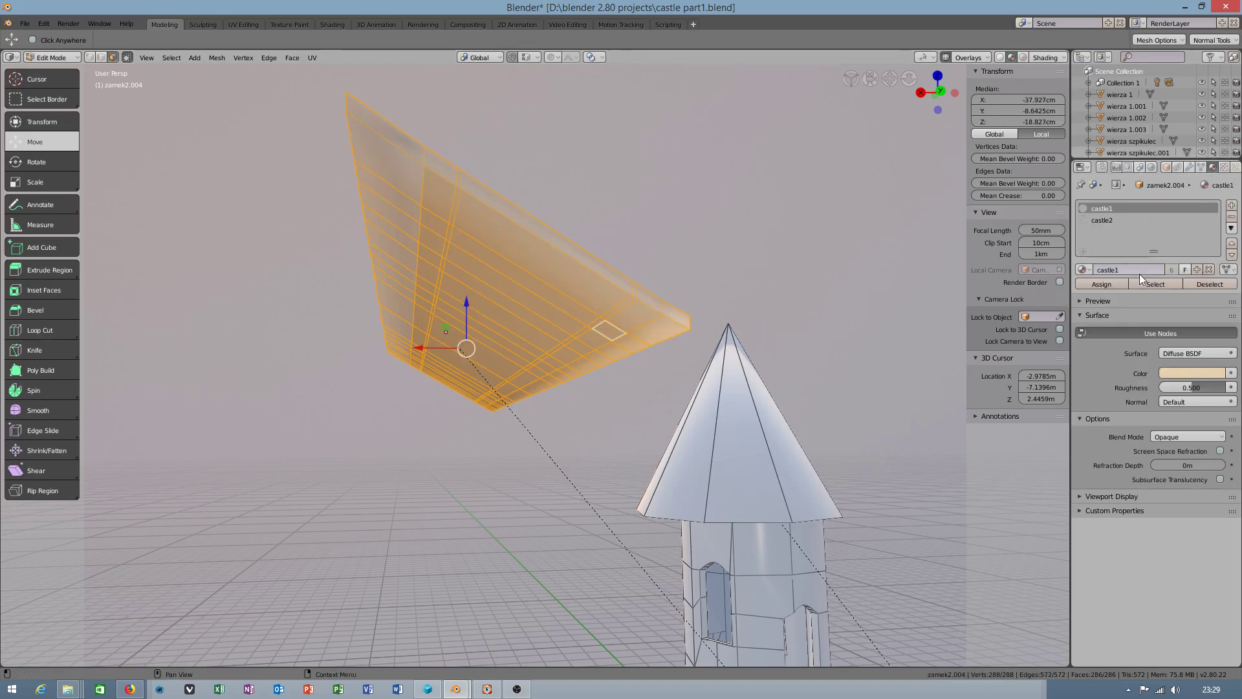
left_click(1101, 284)
left_click(1108, 220)
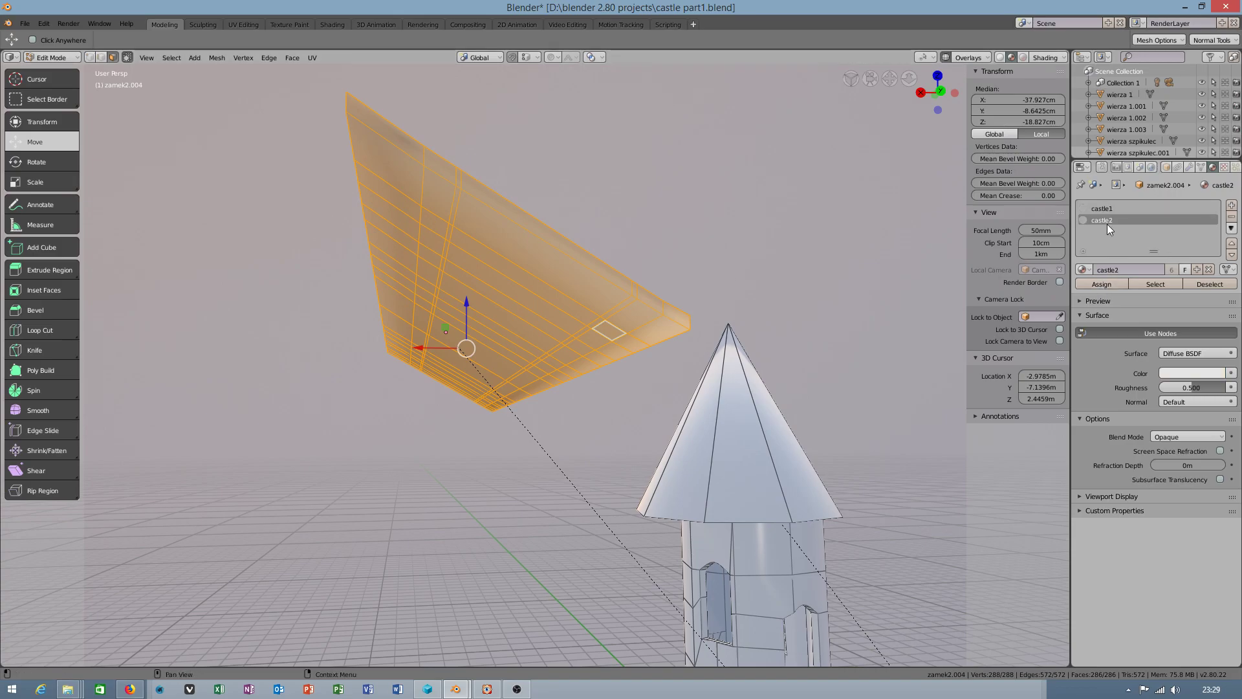
- Select a roof face and circle-brush a strip of lower roof faces into the selection
left_click(605, 280)
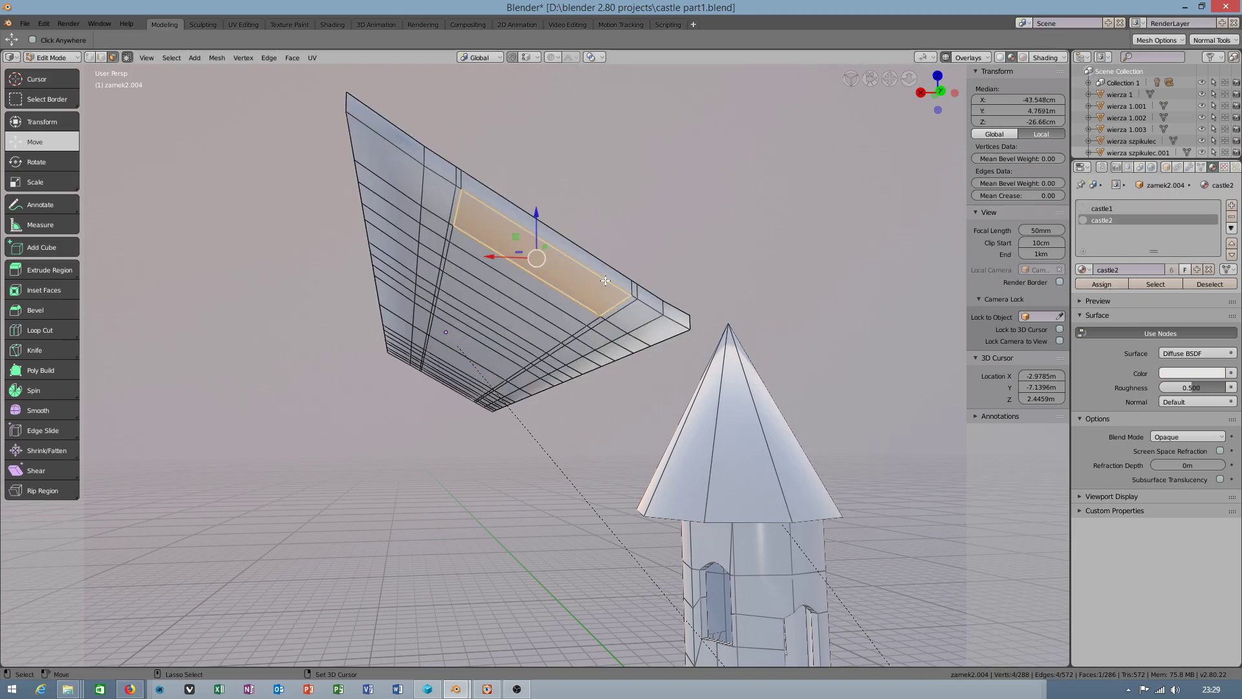
left_click(487, 359, "ctrl")
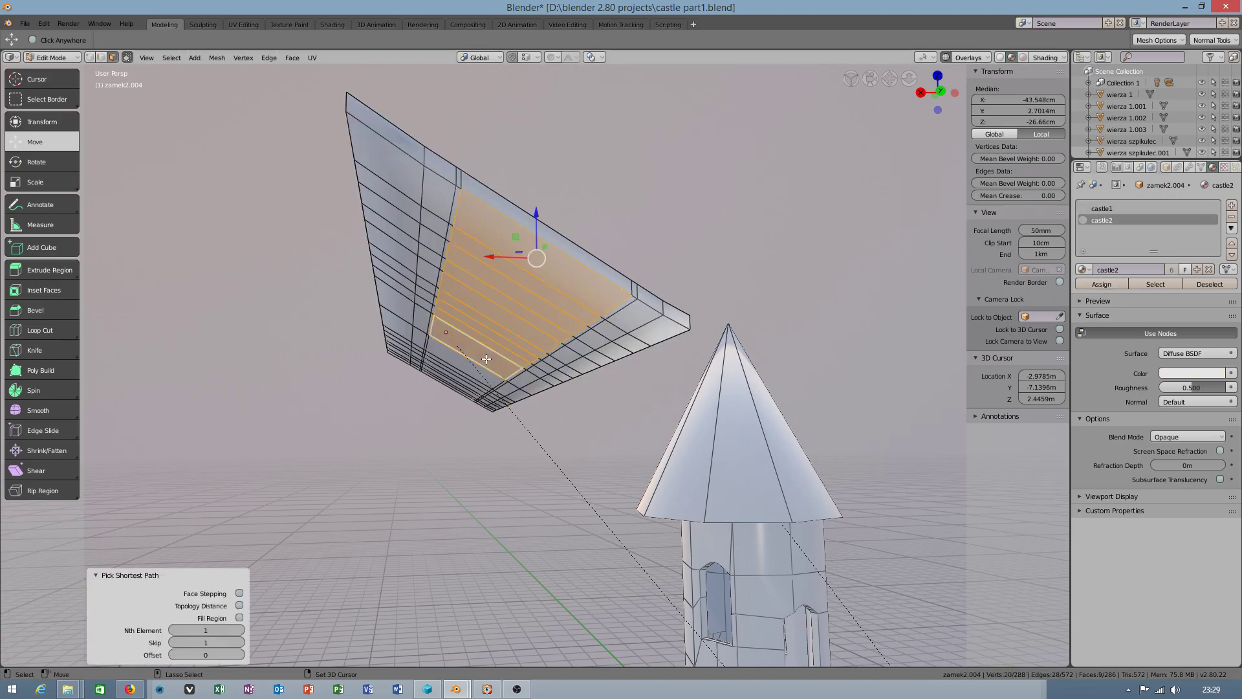
key("c")
left_click_drag(440, 384, 456, 351)
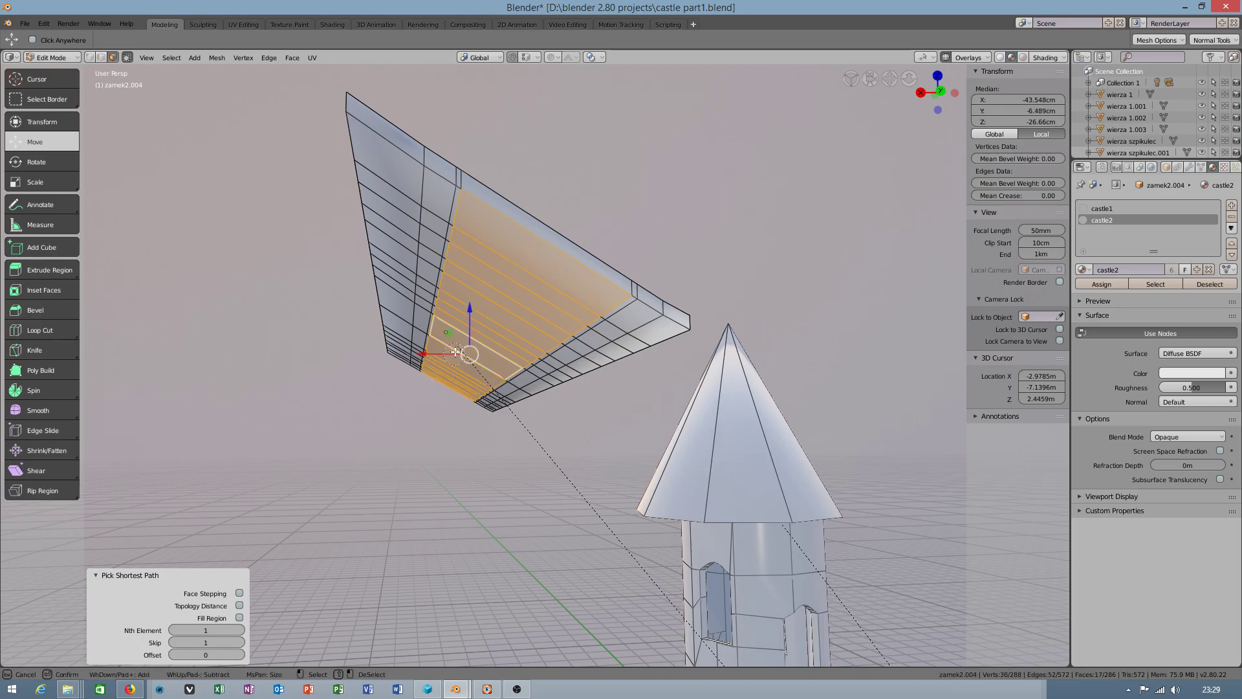
key("Escape")
middle_click_drag(492, 278, 419, 445)
left_click(419, 445, "ctrl")
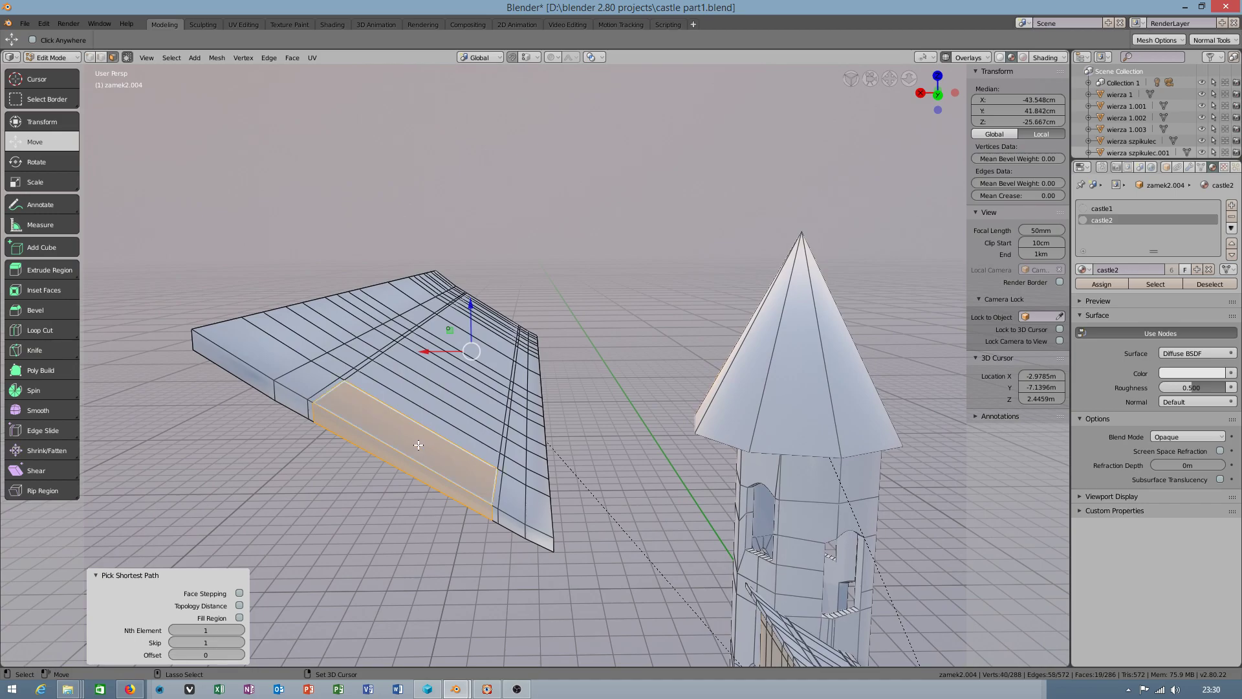
left_click(451, 415, "ctrl")
- Sweep more roof faces into the selection, undo a stray move, and add the thin bottom edge strip
key("c")
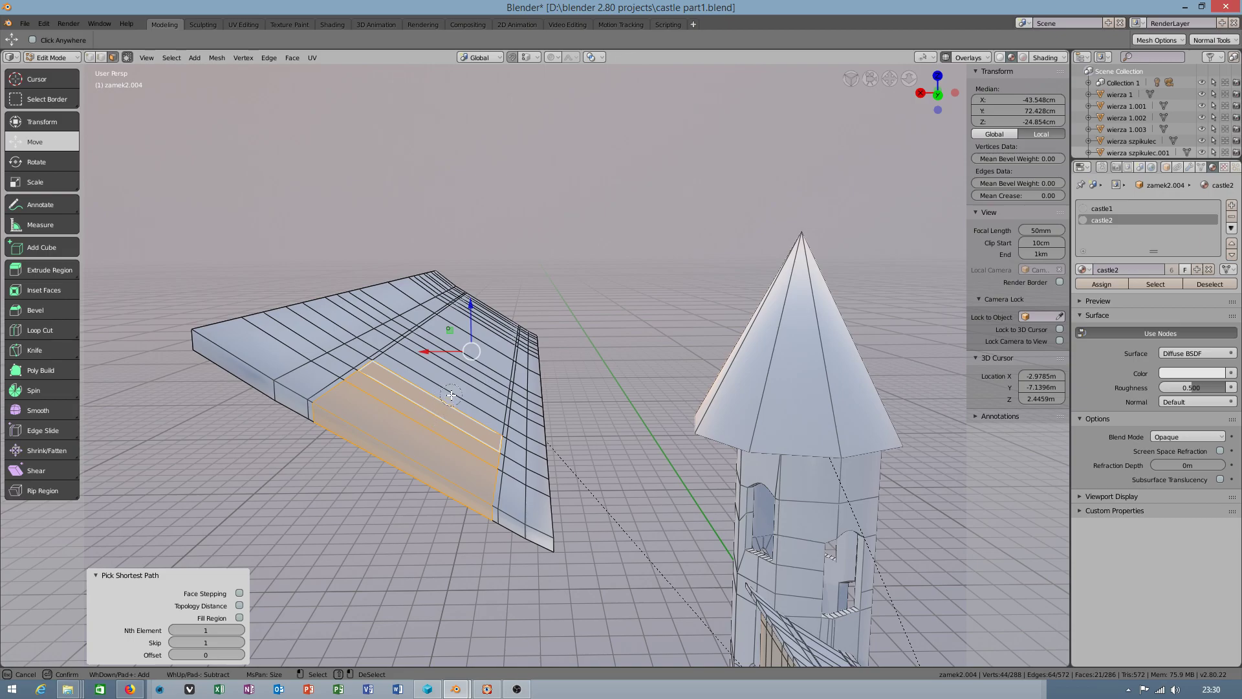
left_click_drag(451, 394, 492, 317)
key("Escape")
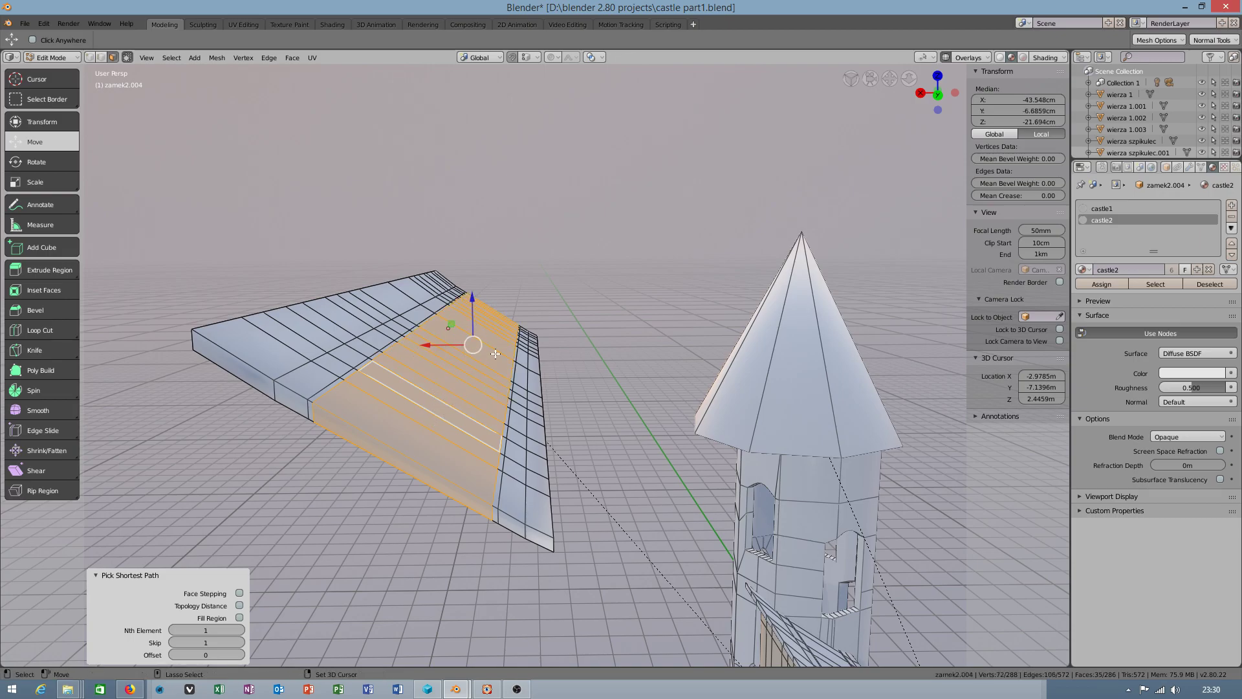
key("g")
left_click(544, 368)
key("ctrl+z")
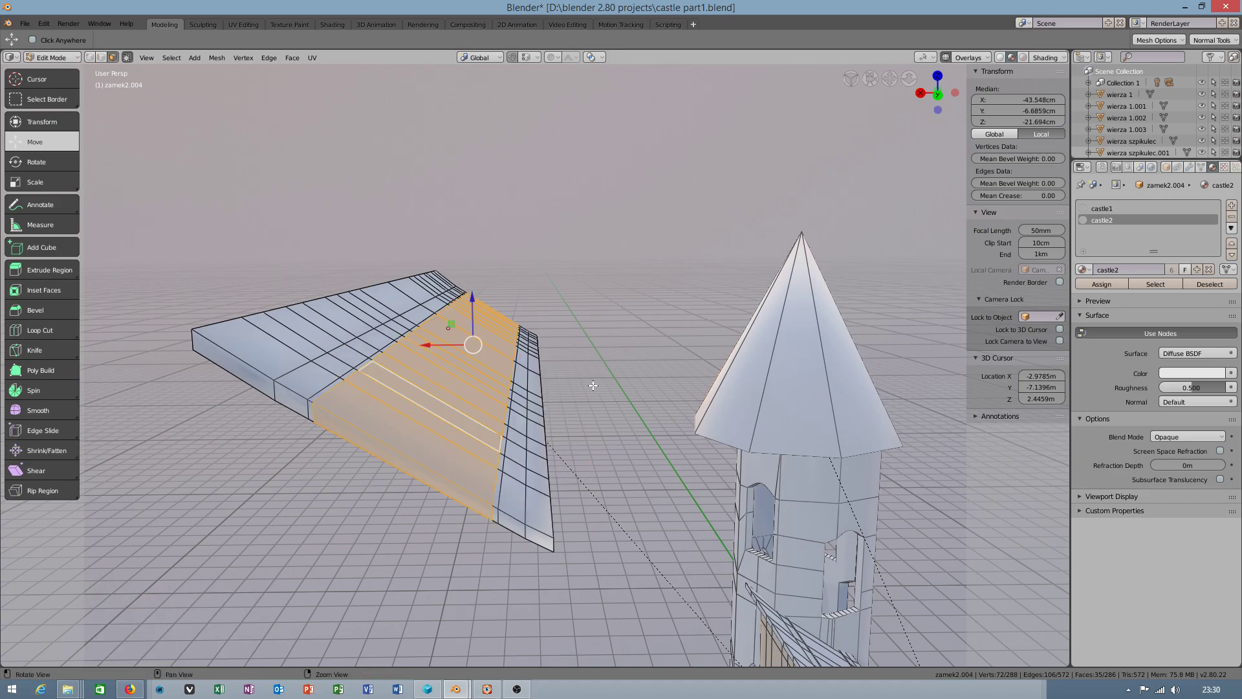
mouse_move(592, 385)
middle_mouse_down()
mouse_move(888, 376)
mouse_move(893, 389)
mouse_move(590, 493)
mouse_move(716, 479)
mouse_move(660, 494)
mouse_move(660, 483)
middle_mouse_up()
left_click(585, 488, "shift")
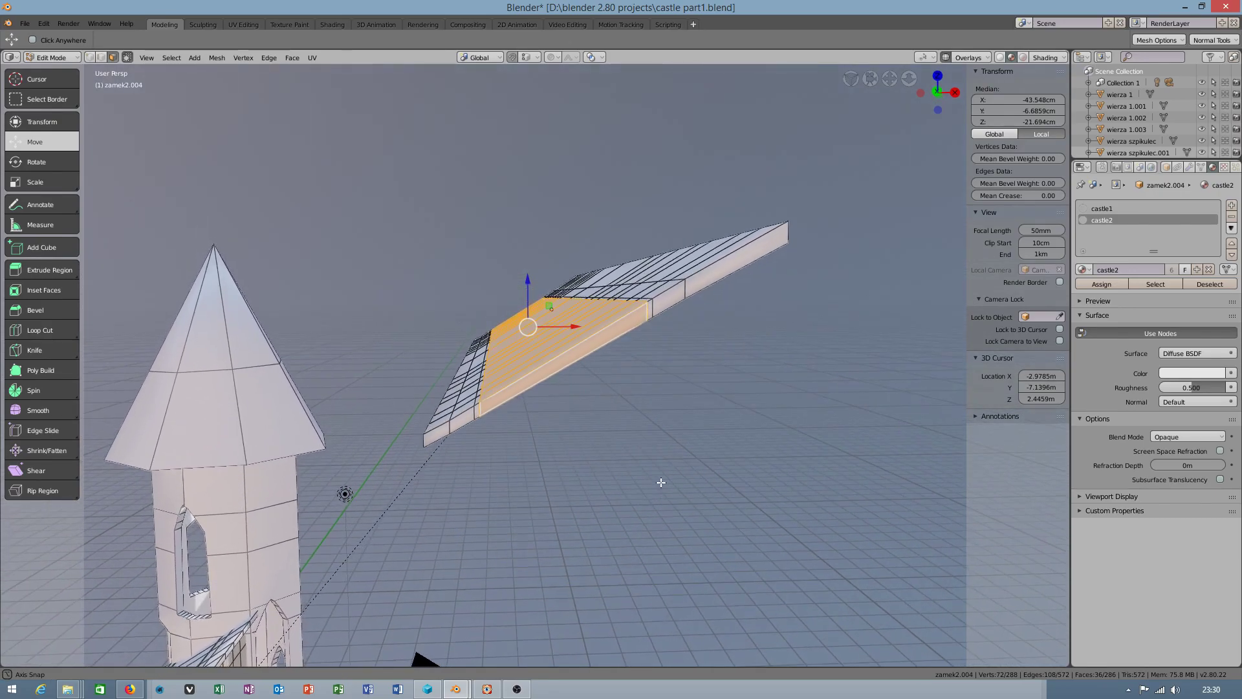
- Turn on X-ray, orbit to look along the roof, and open the Mesh menu
left_click(130, 60)
mouse_move(569, 382)
middle_mouse_down()
mouse_move(585, 375)
mouse_move(548, 355)
mouse_move(579, 360)
mouse_move(556, 354)
mouse_move(552, 338)
mouse_move(570, 350)
middle_mouse_up()
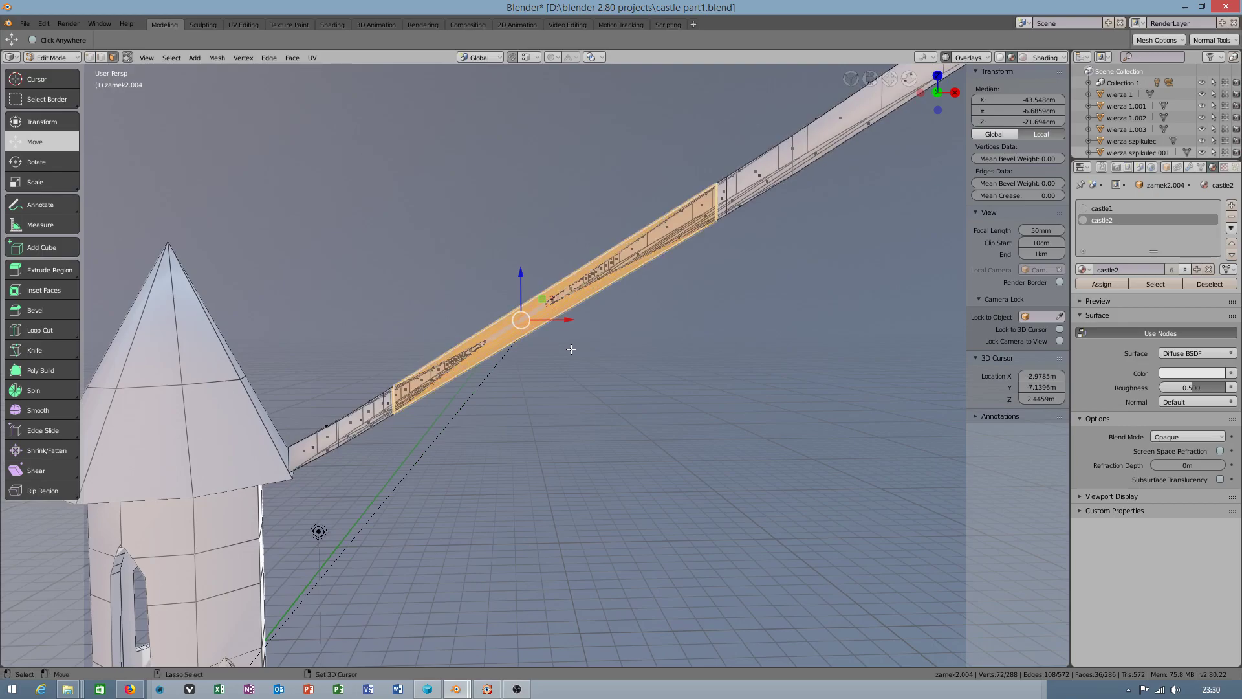
left_click(216, 59)
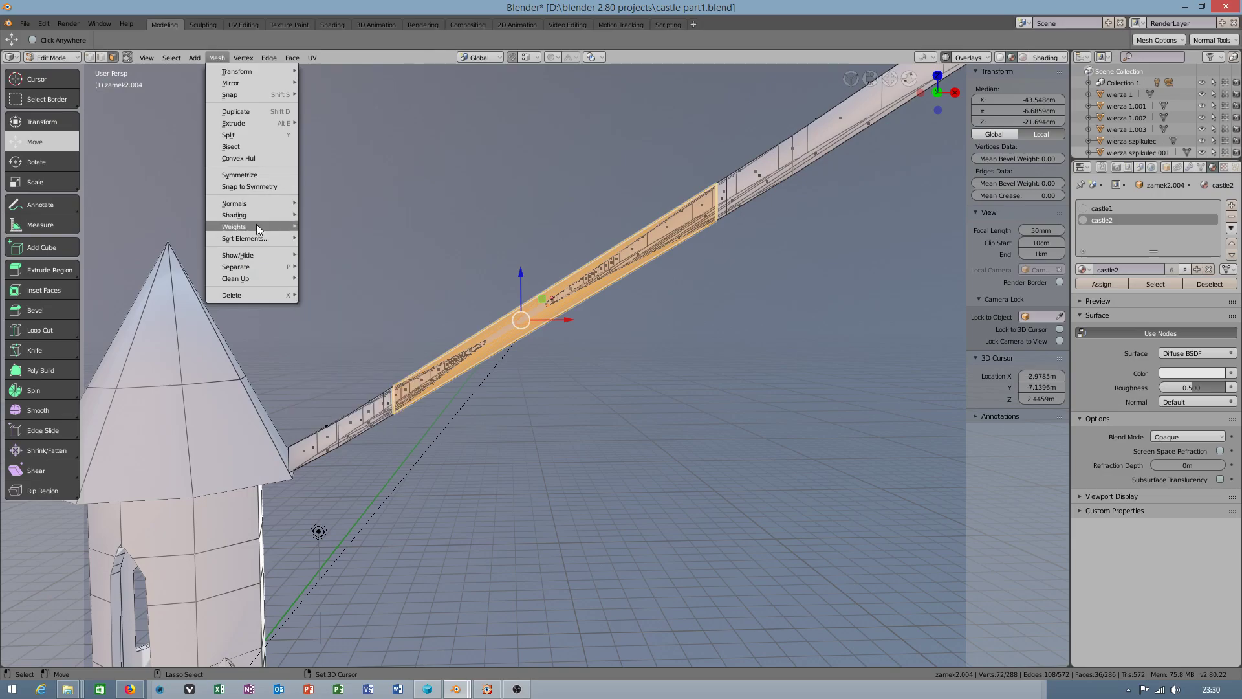
- Run Mesh > Bisect with a cut line drawn across the selected roof faces
left_click(256, 147)
left_click_drag(524, 200, 526, 404)
mouse_move(631, 401)
middle_mouse_down()
mouse_move(649, 394)
mouse_move(671, 409)
mouse_move(658, 409)
middle_mouse_up()
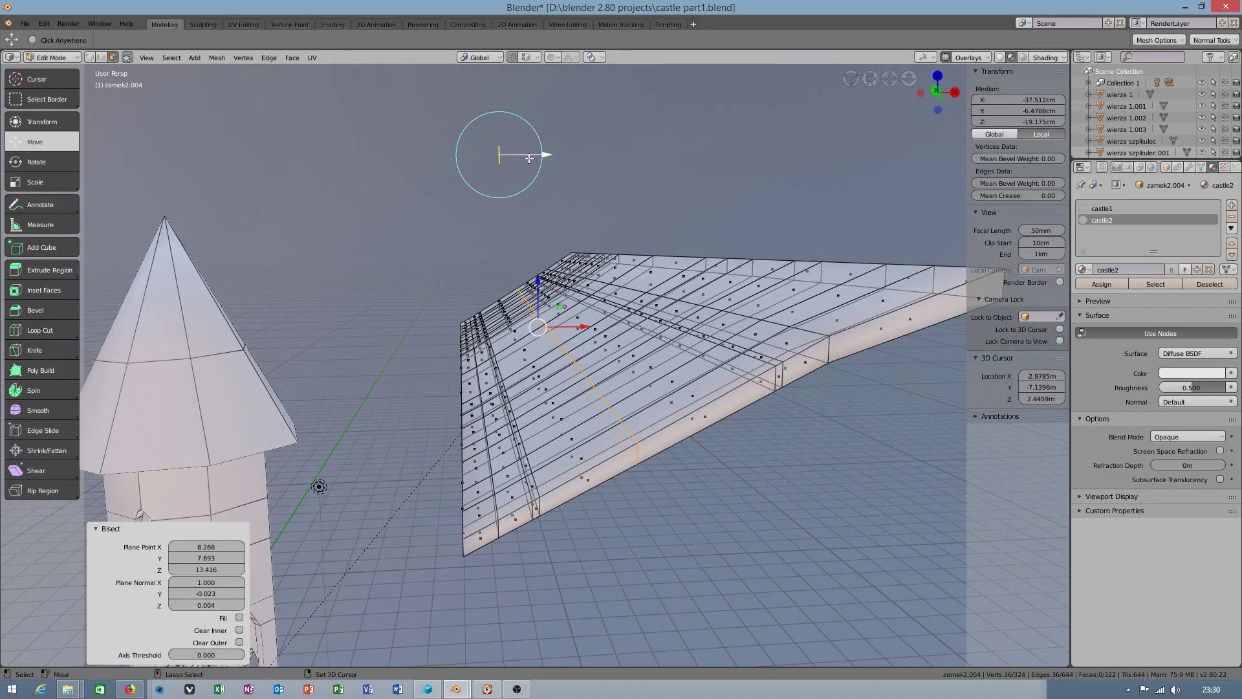
- Adjust the bisect plane's position and tilt with its gizmo, orbiting to check the cut
left_click_drag(530, 158, 527, 159)
mouse_move(527, 161)
middle_mouse_down()
mouse_move(524, 225)
mouse_move(576, 226)
middle_mouse_up()
left_click_drag(506, 128, 500, 132)
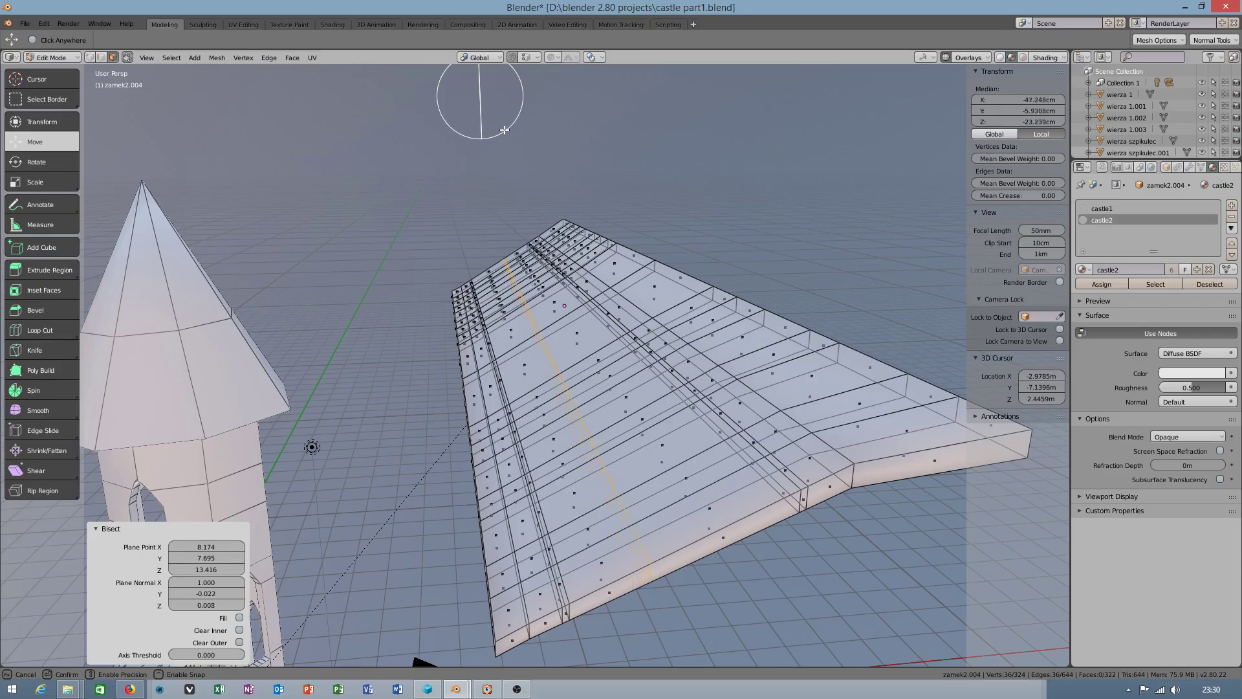
middle_click_drag(500, 132, 519, 133)
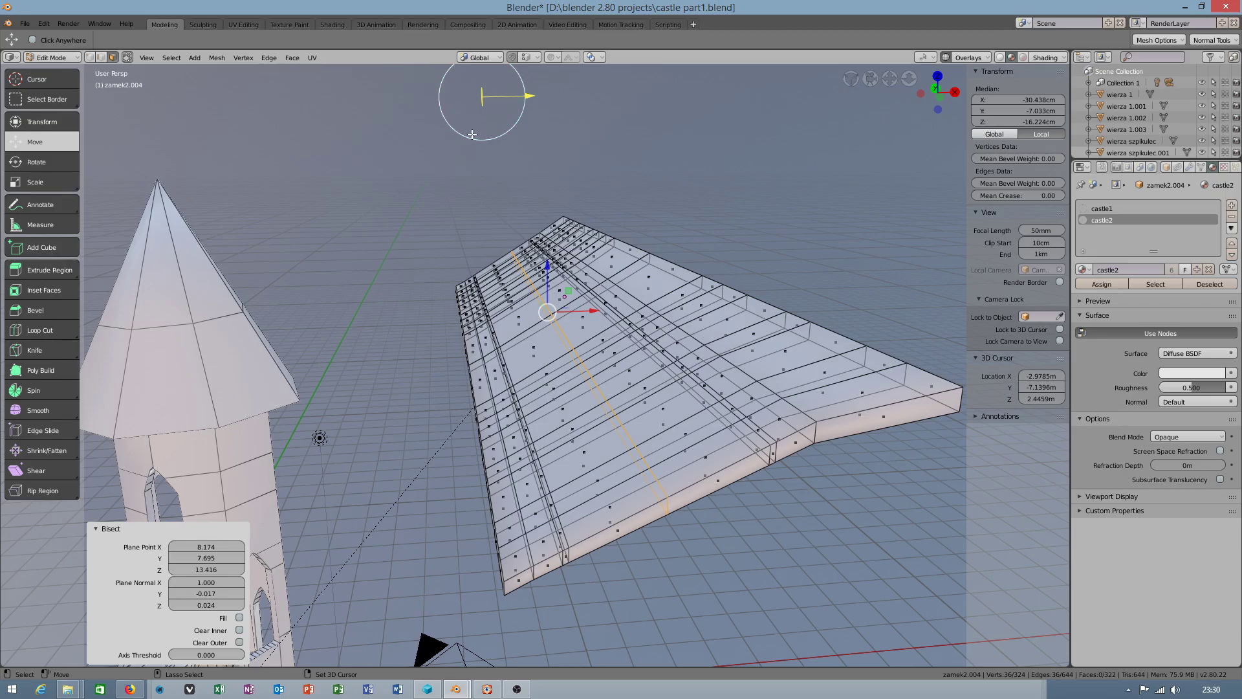
left_click_drag(494, 139, 509, 104)
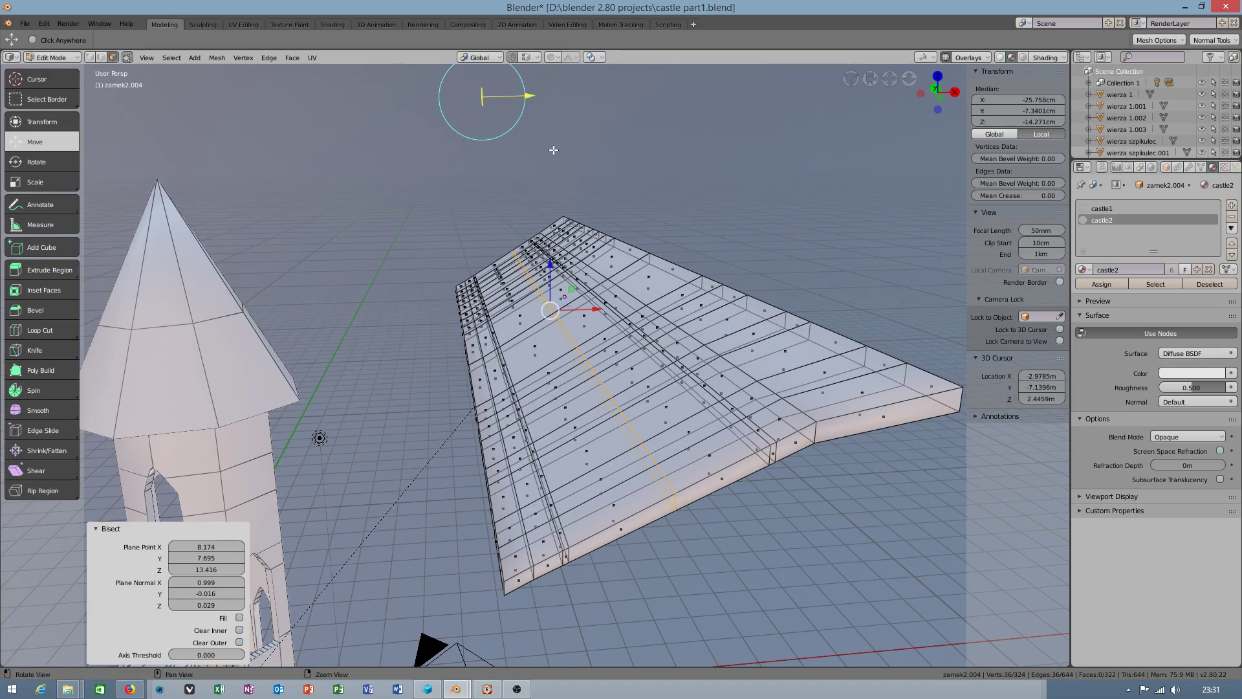
middle_click_drag(509, 104, 266, 124)
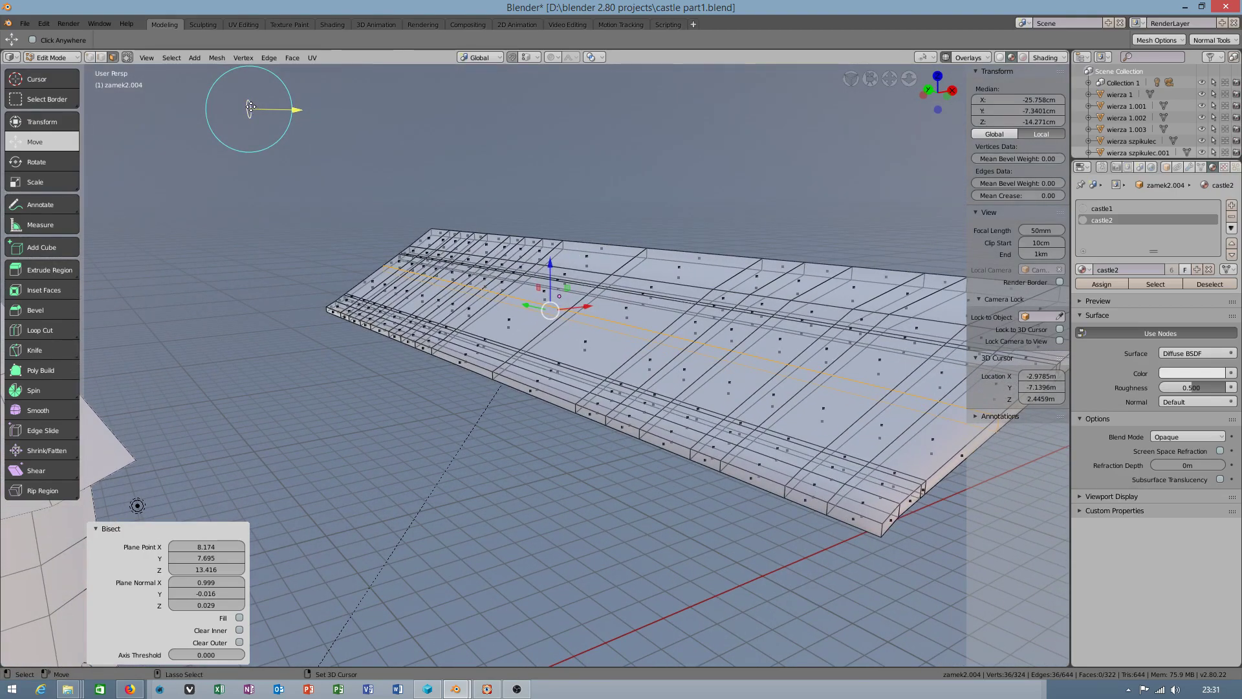
mouse_move(253, 110)
left_mouse_down()
mouse_move(238, 111)
mouse_move(286, 124)
mouse_move(270, 110)
left_mouse_up()
- Switch to vertex select with X-ray off and click roof vertices to inspect the cut
key("1")
left_click(420, 283)
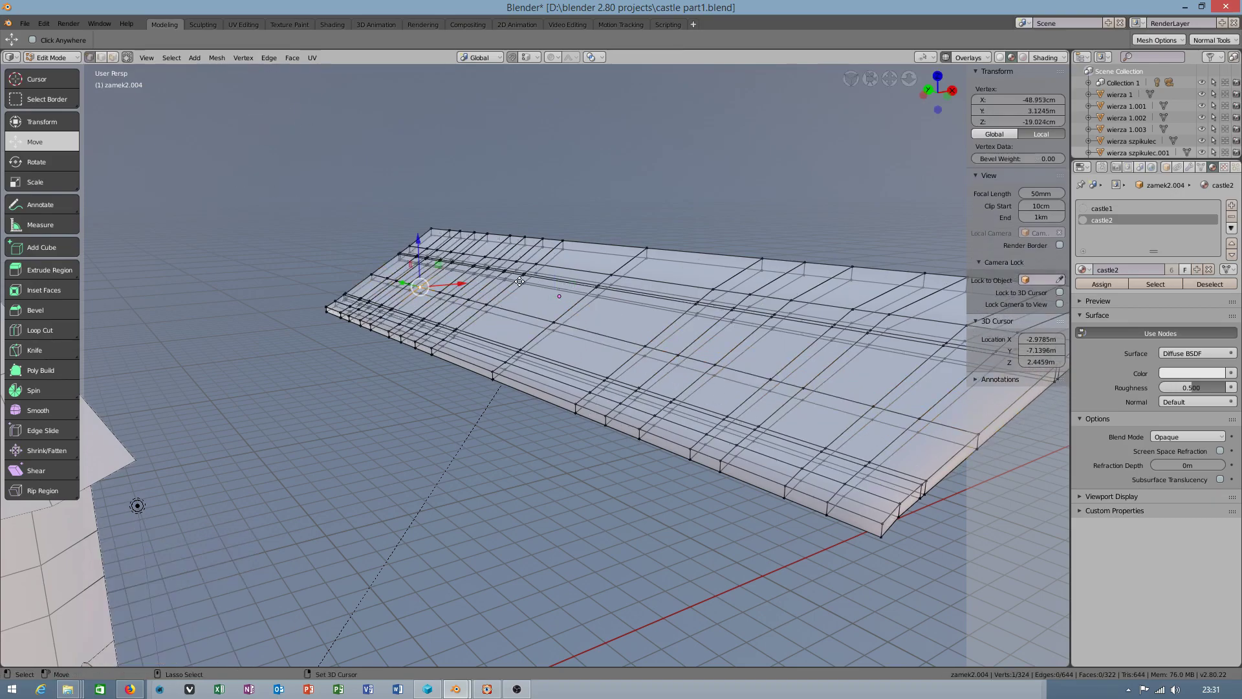
left_click(127, 57)
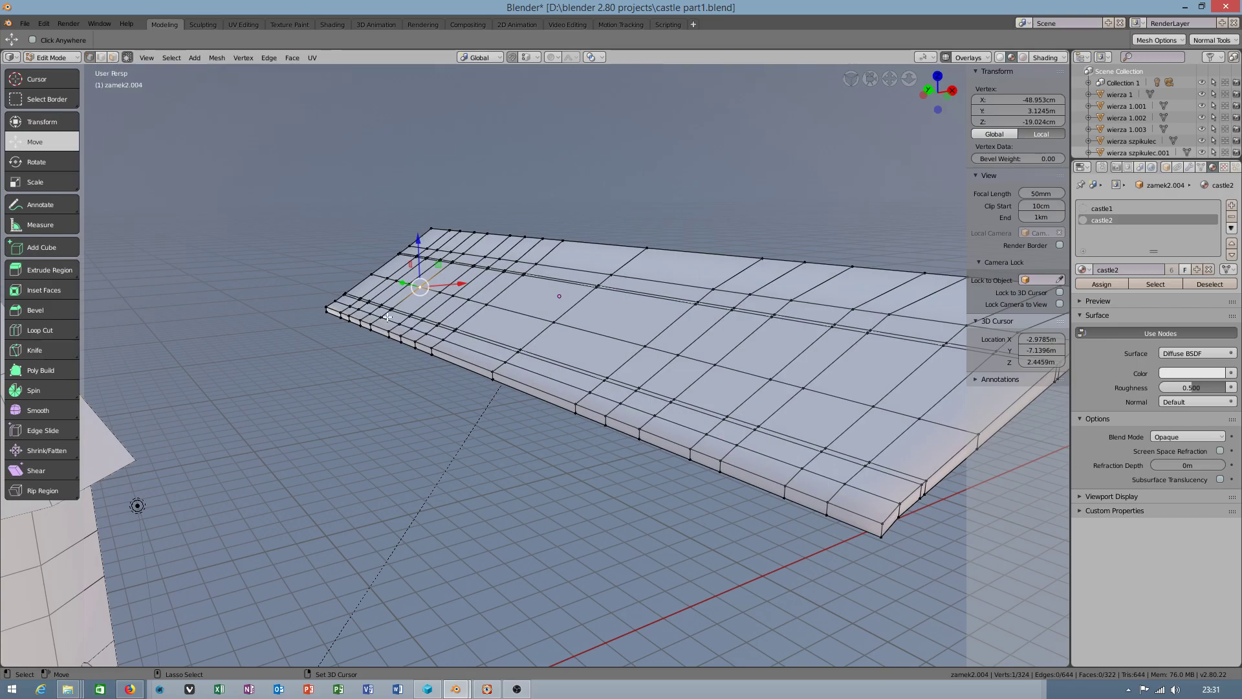
mouse_move(381, 395)
middle_mouse_down()
mouse_move(442, 360)
mouse_move(582, 369)
middle_mouse_up()
left_click(628, 373)
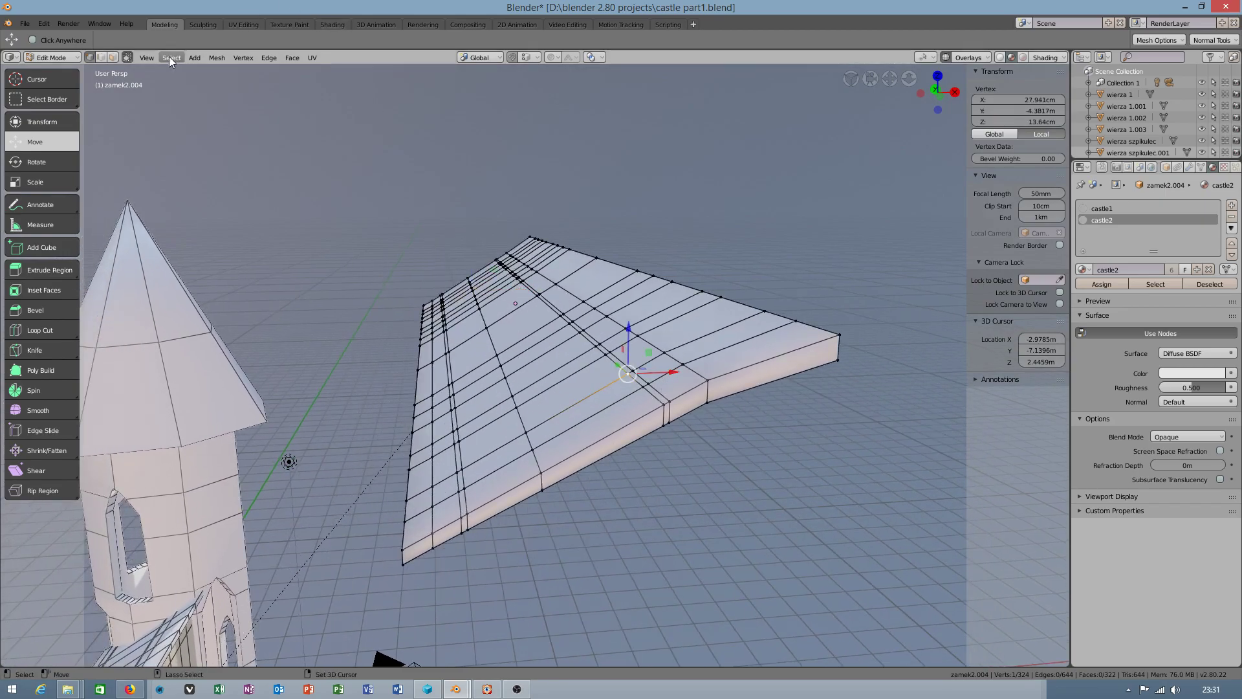
left_click(112, 59)
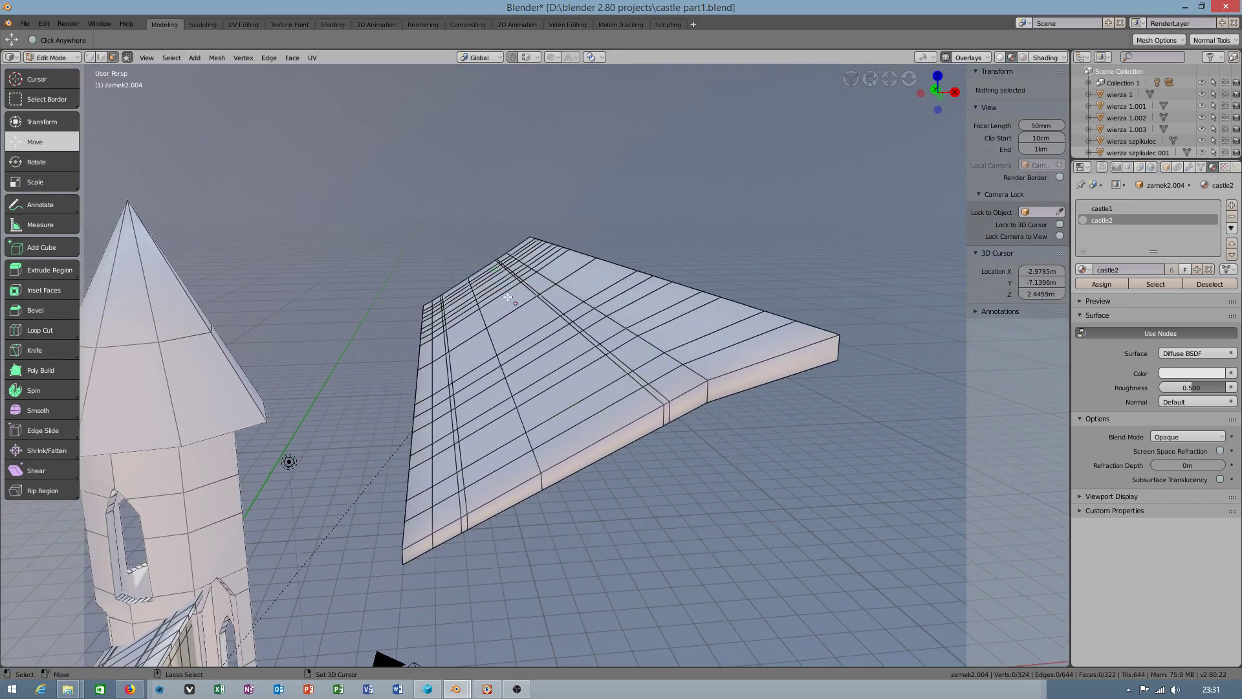
- Select four adjoining lower roof faces, undoing an accidental extrude
left_click(607, 398)
key("e")
key("ctrl+z")
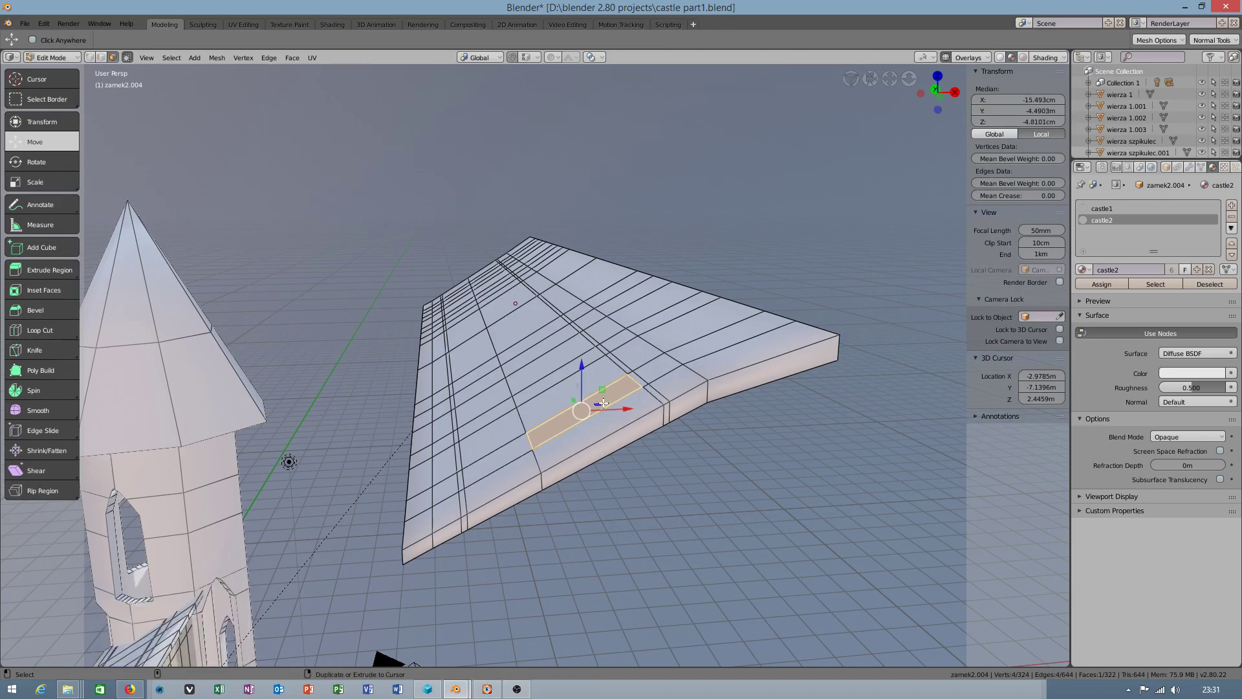
left_click(585, 375, "ctrl")
left_click(498, 431, "ctrl")
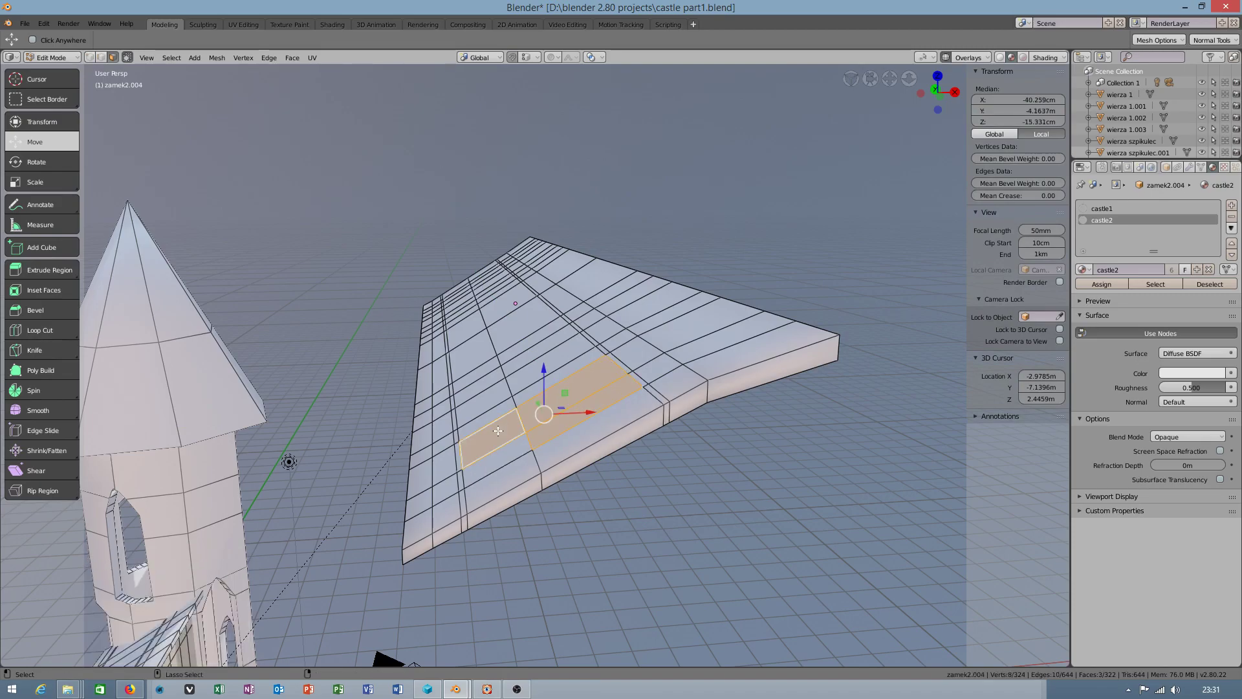
left_click(495, 460, "ctrl")
middle_click_drag(647, 458, 614, 411)
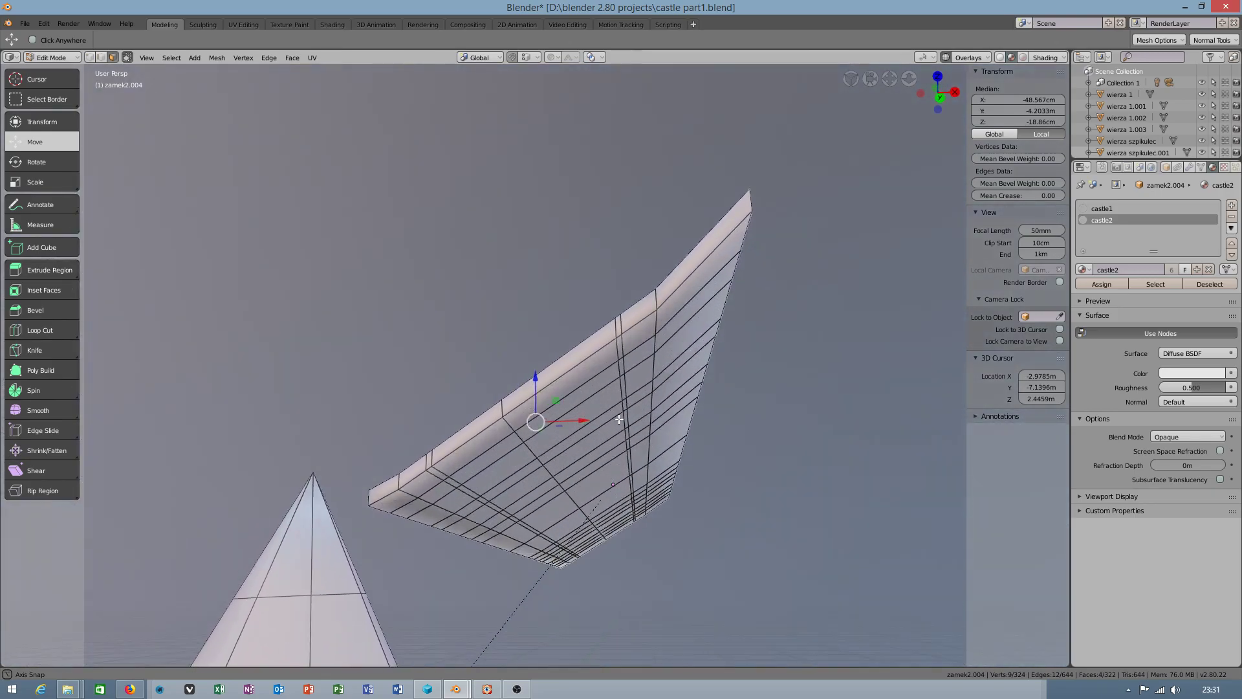
- With X-ray on, extend the selection to an eight-face patch and zoom in on it
left_click(123, 59)
middle_click_drag(477, 283, 572, 376)
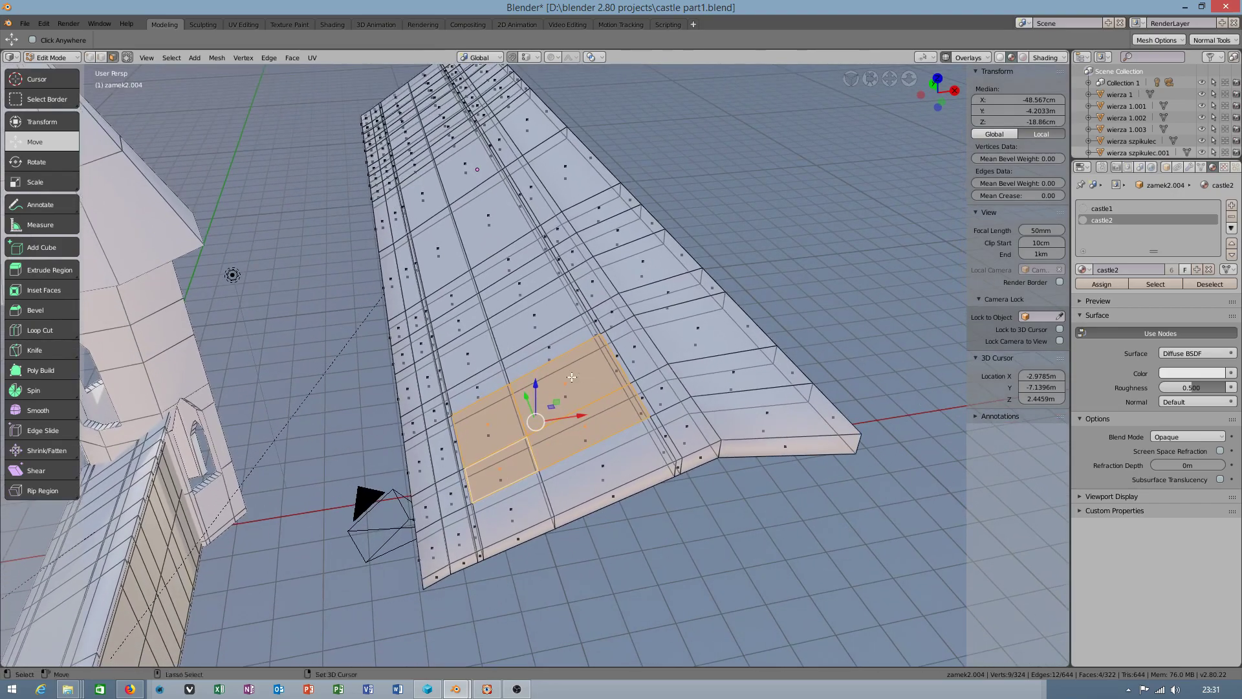
left_click(573, 400, "shift")
left_click(496, 446, "shift")
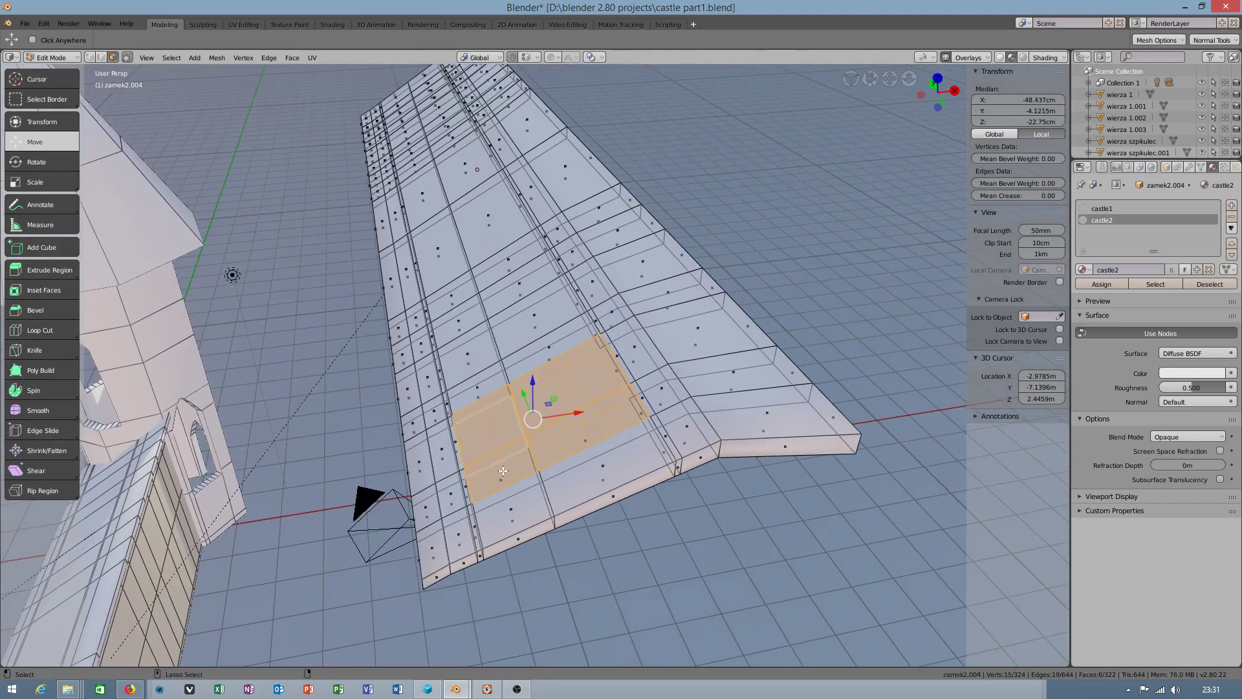
left_click(503, 471, "shift")
left_click(586, 429, "shift")
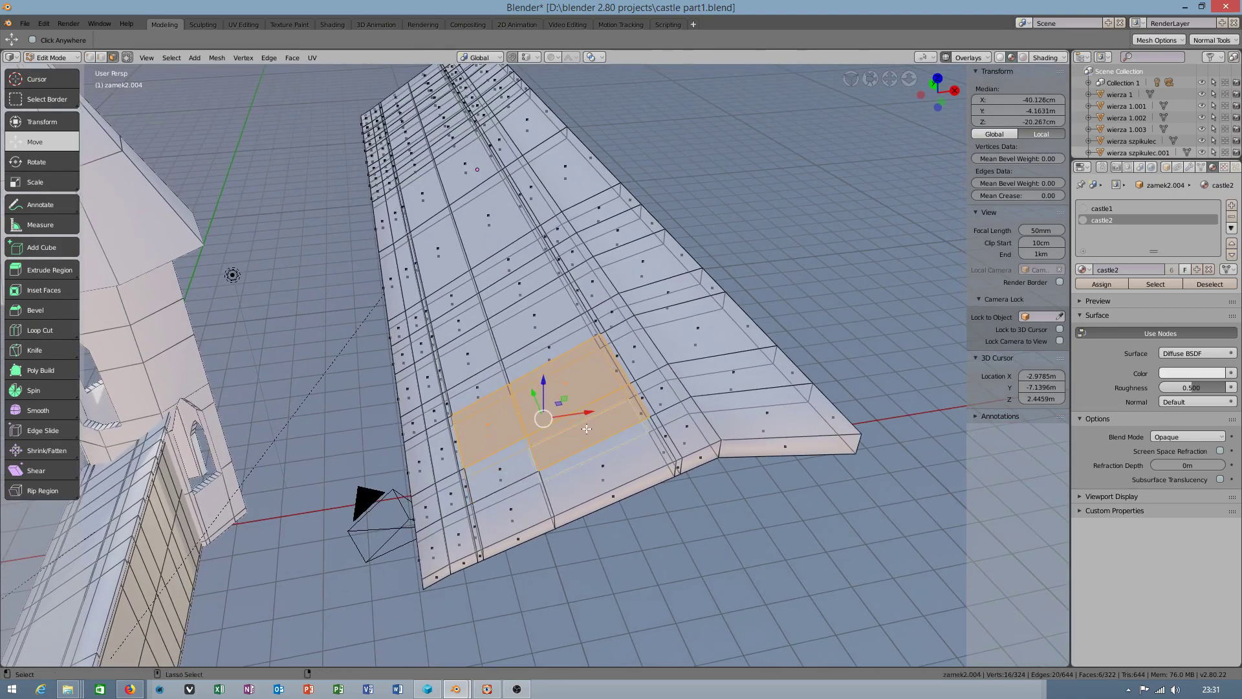
left_click(517, 482, "shift")
mouse_move(518, 482)
middle_mouse_down()
mouse_move(723, 595)
mouse_move(583, 518)
middle_mouse_up()
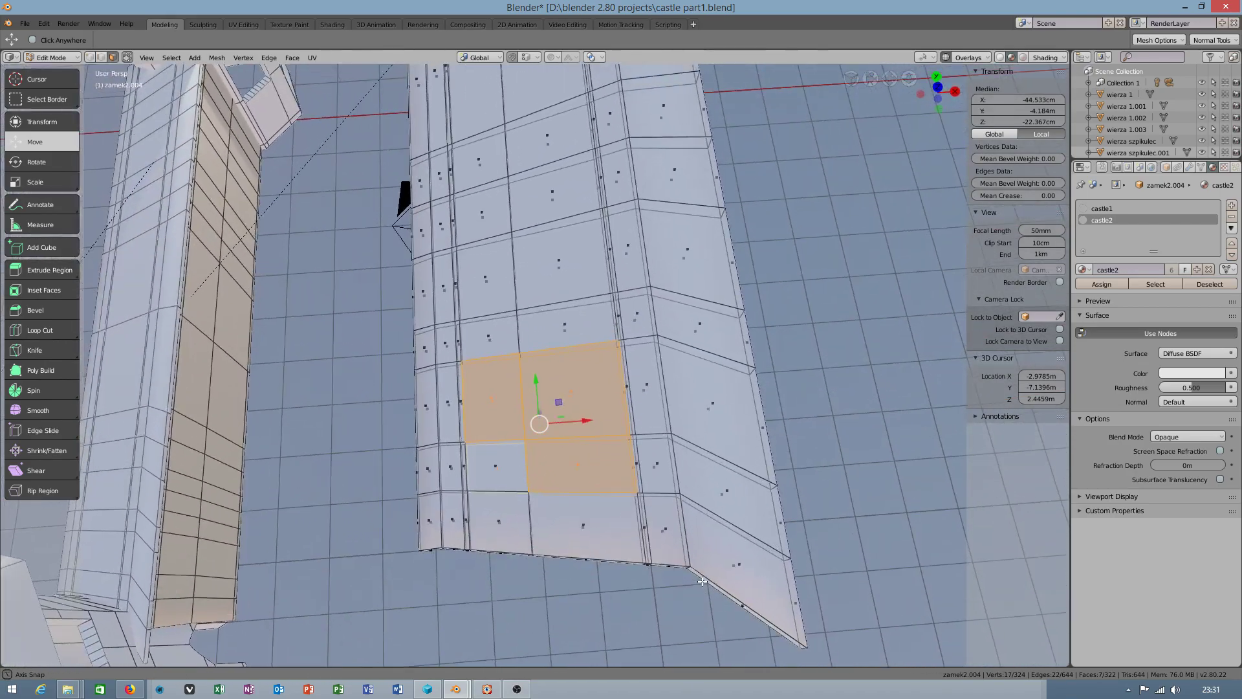
left_click(488, 458, "shift")
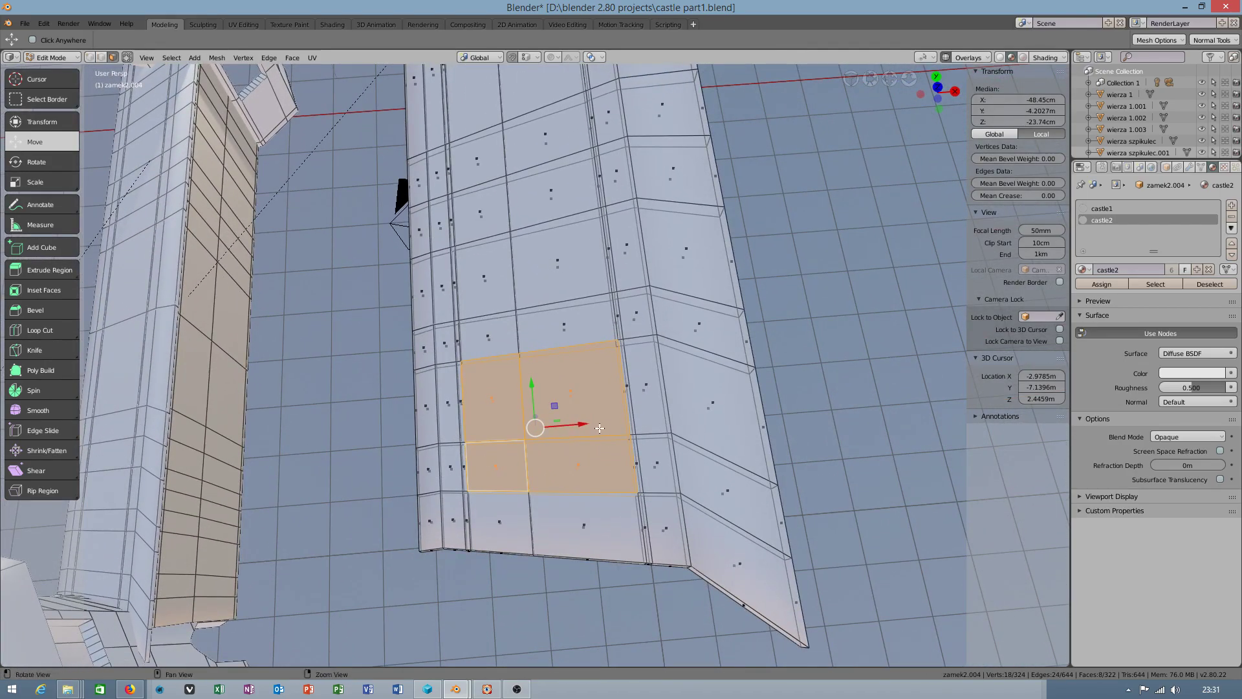
middle_click_drag(488, 458, 324, 292)
scroll(323, 291, "up", 2)
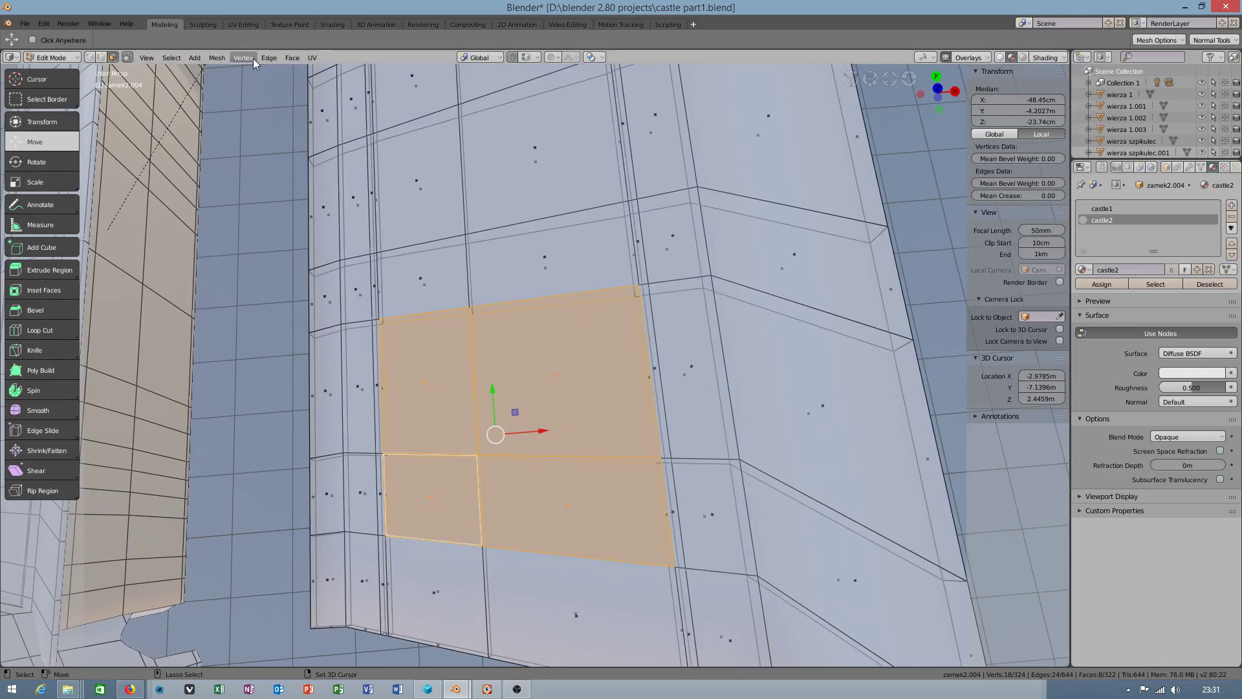
- Draw a bisect cut straight across the eight selected faces, raising the slab to 330 vertices
left_click(217, 58)
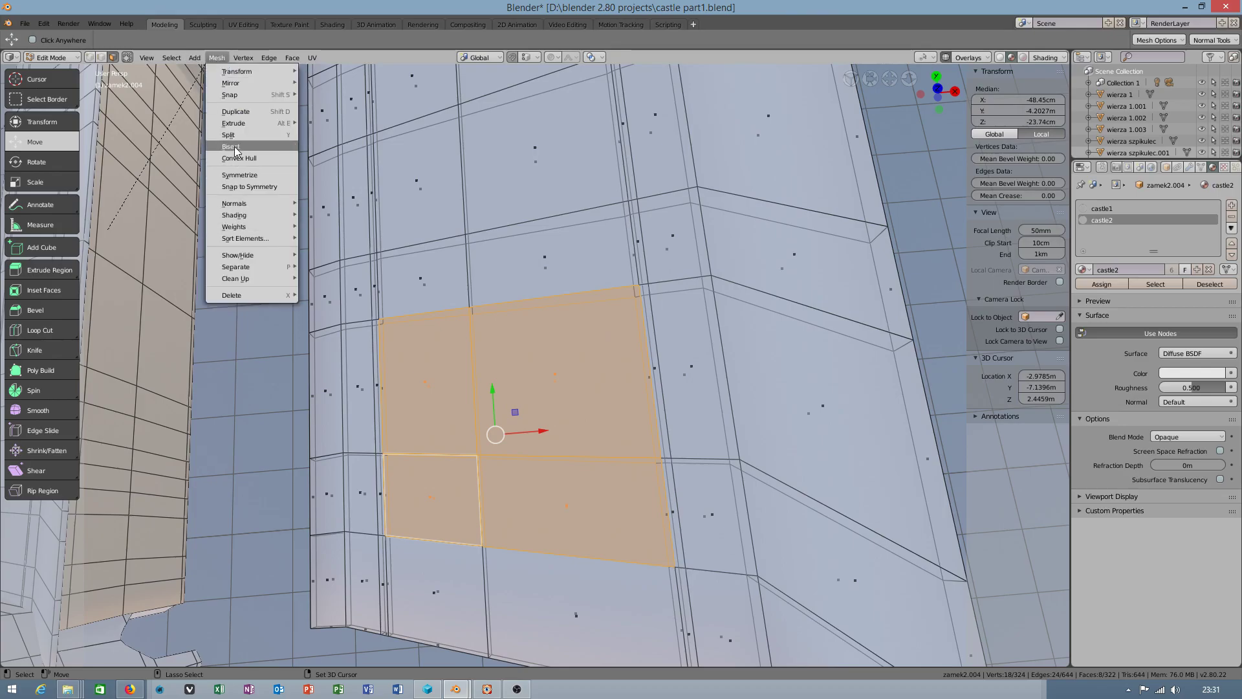
key("k")
left_click_drag(574, 278, 589, 464)
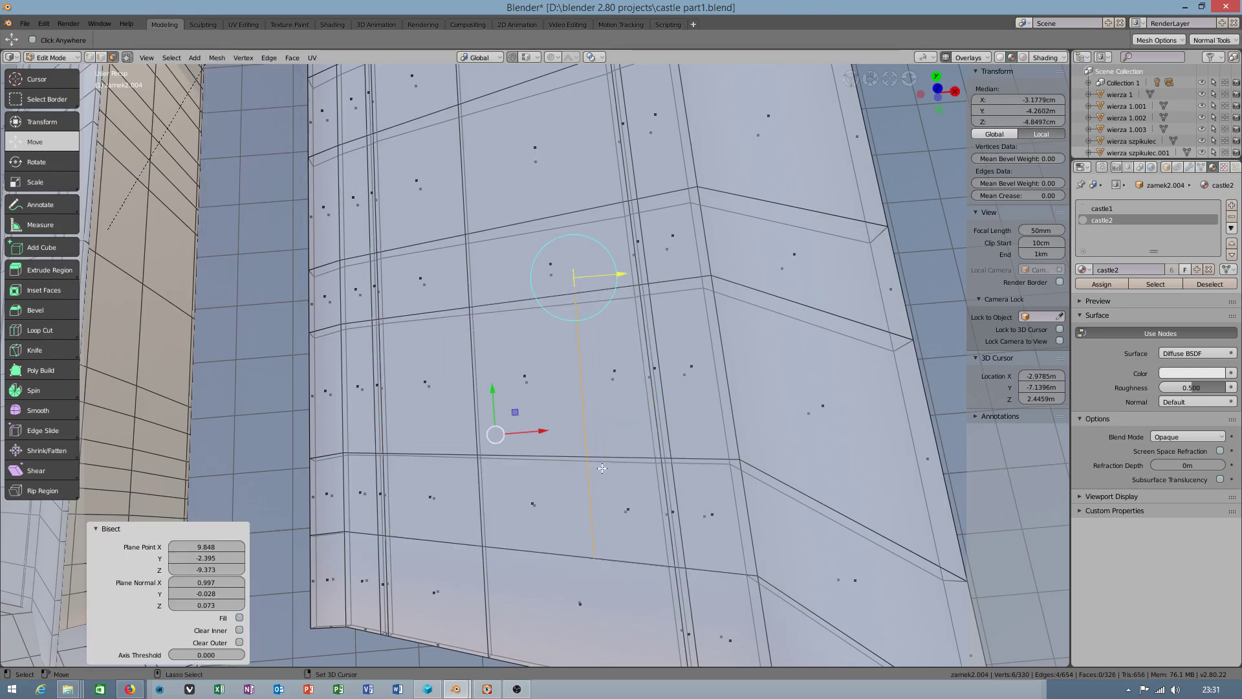
mouse_move(586, 396)
middle_mouse_down()
mouse_move(612, 245)
mouse_move(585, 409)
middle_mouse_up()
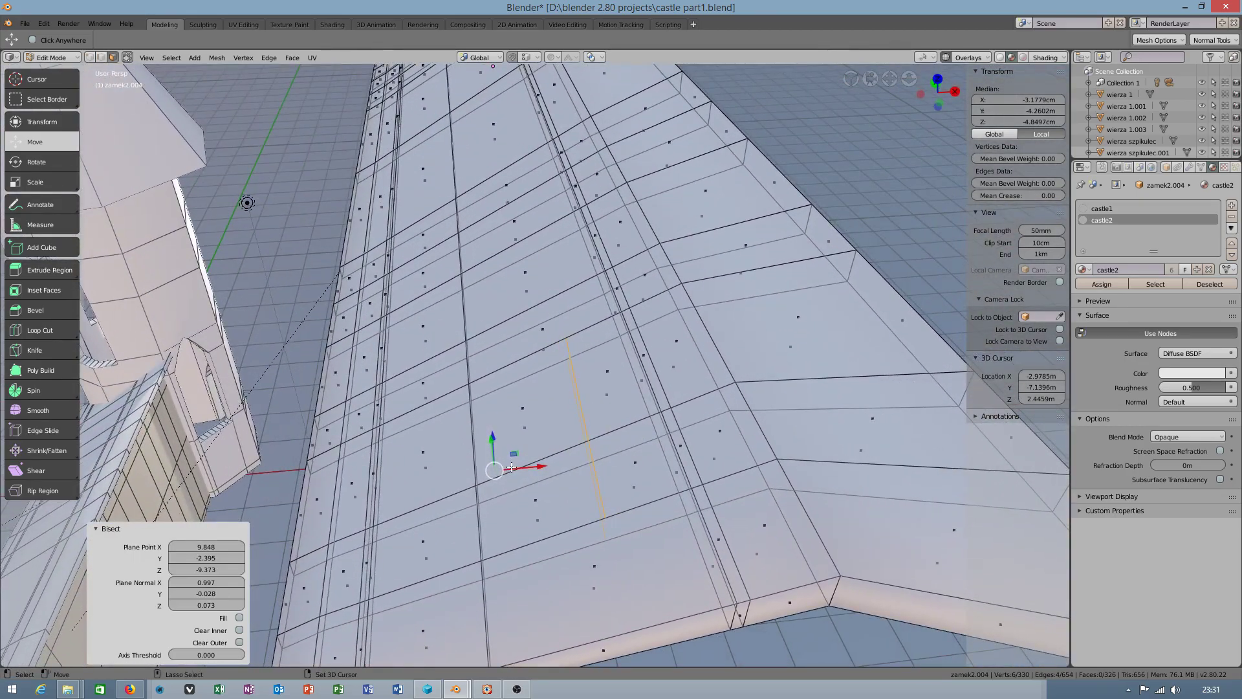
scroll(512, 467, "down", 5)
mouse_move(512, 467)
middle_mouse_down()
mouse_move(573, 386)
mouse_move(604, 488)
mouse_move(603, 649)
middle_mouse_up()
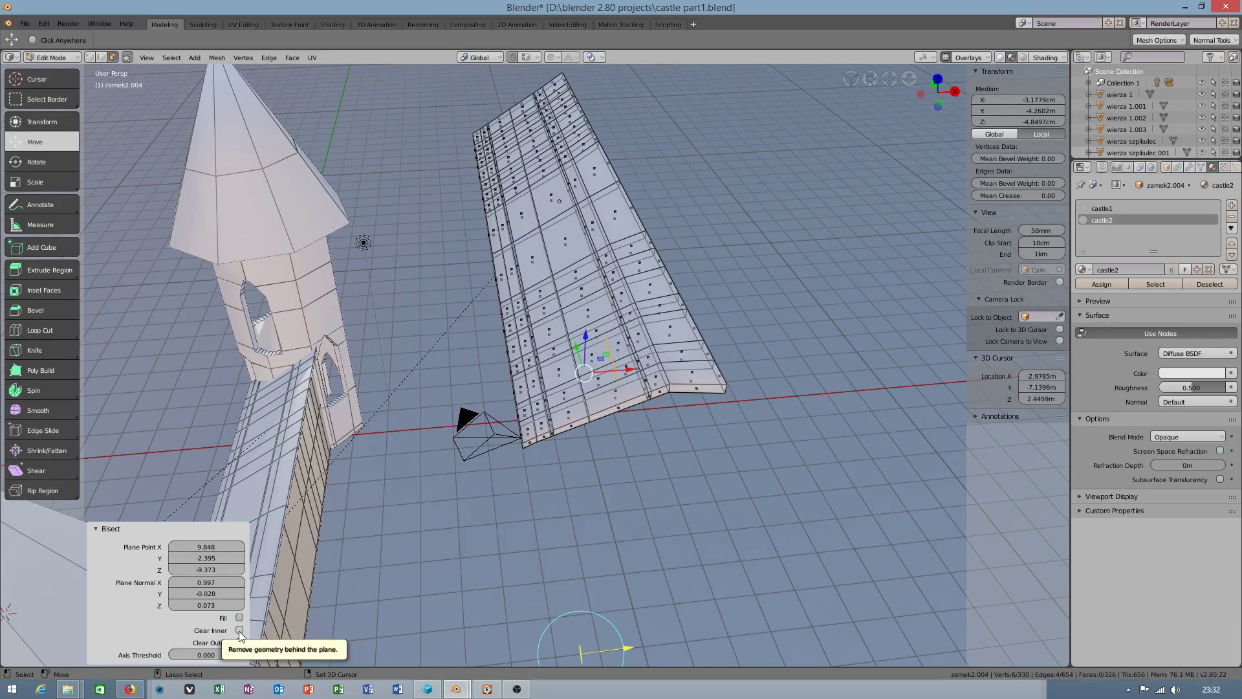
- Toggle Clear Inner/Outer back off and nudge the bisect plane to X 9.914
left_click(239, 631)
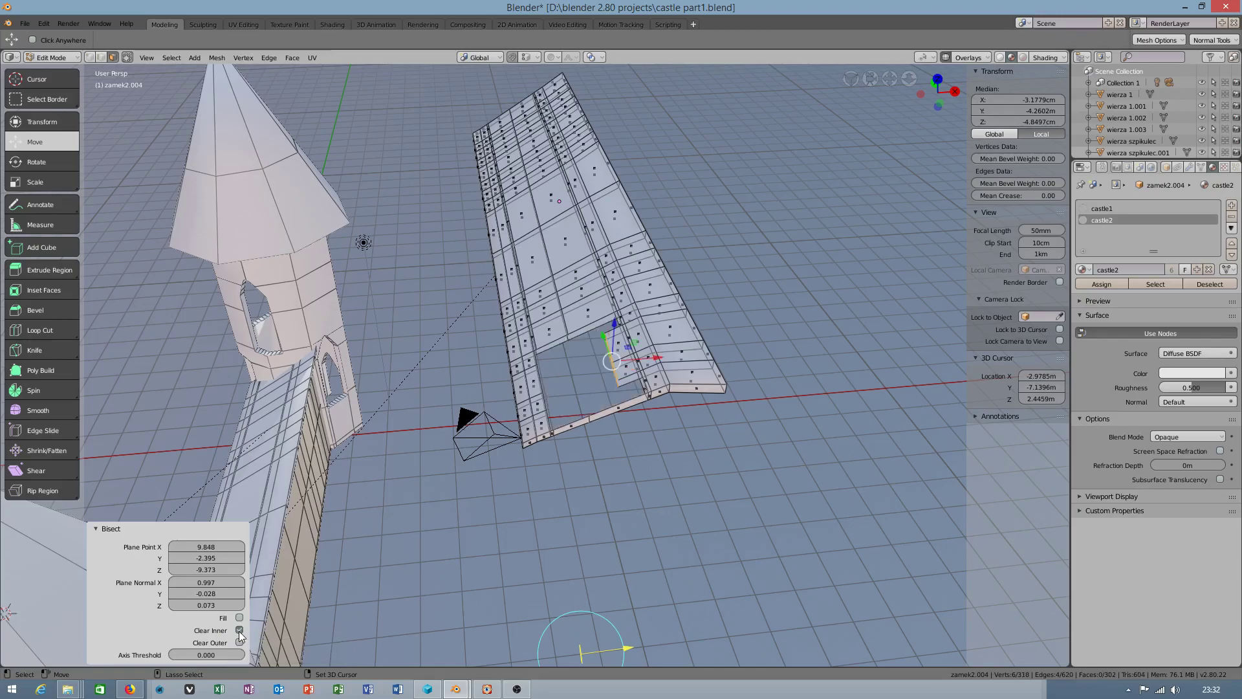
left_click(239, 643)
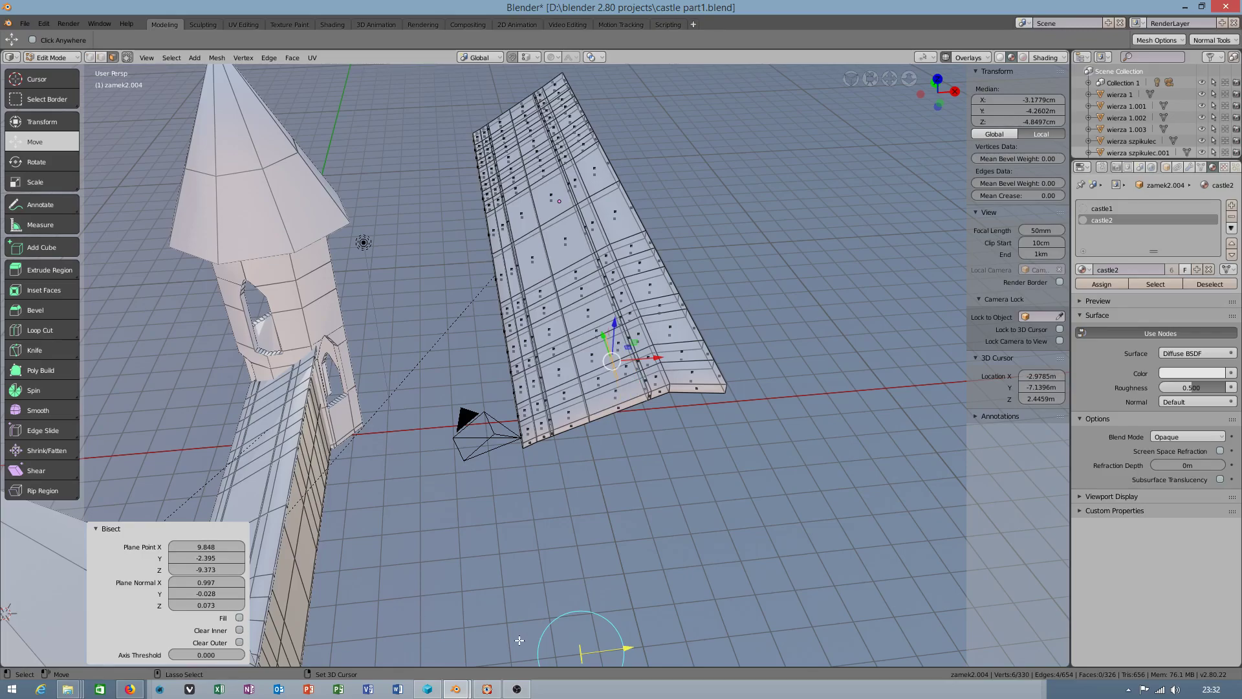
left_click_drag(595, 650, 596, 651)
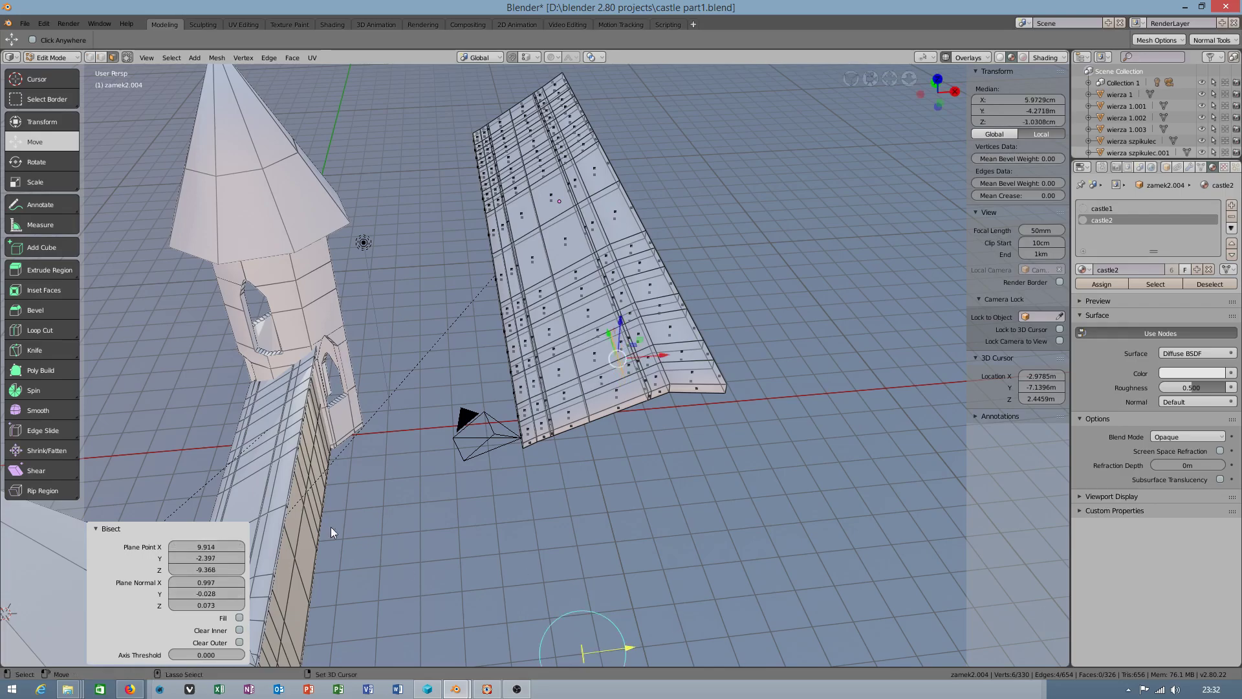
left_click(615, 368)
- Turn X-ray off, zoom in to select a single roof face, then open the Edit menu
left_click(128, 58)
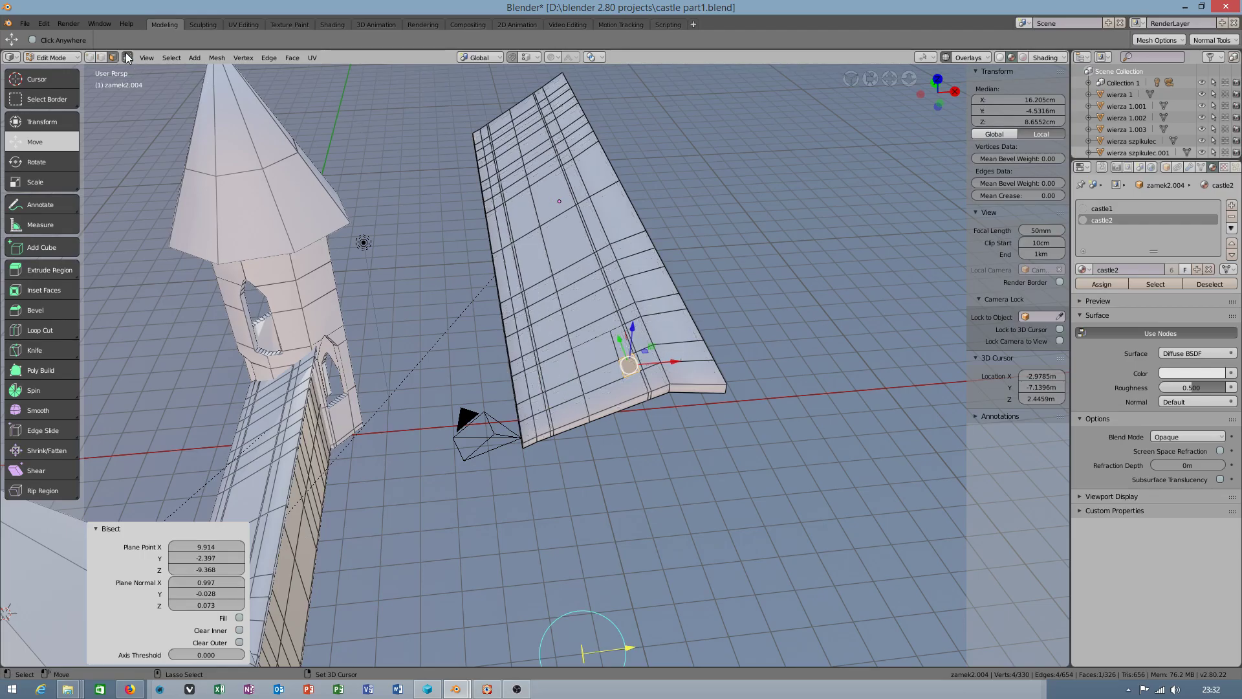
mouse_move(604, 255)
middle_mouse_down()
mouse_move(690, 322)
mouse_move(619, 348)
mouse_move(624, 326)
mouse_move(631, 343)
middle_mouse_up()
scroll(690, 322, "up", 3)
scroll(690, 322, "up", 2)
left_click(689, 322)
scroll(690, 322, "down", 3)
scroll(620, 349, "up", 4)
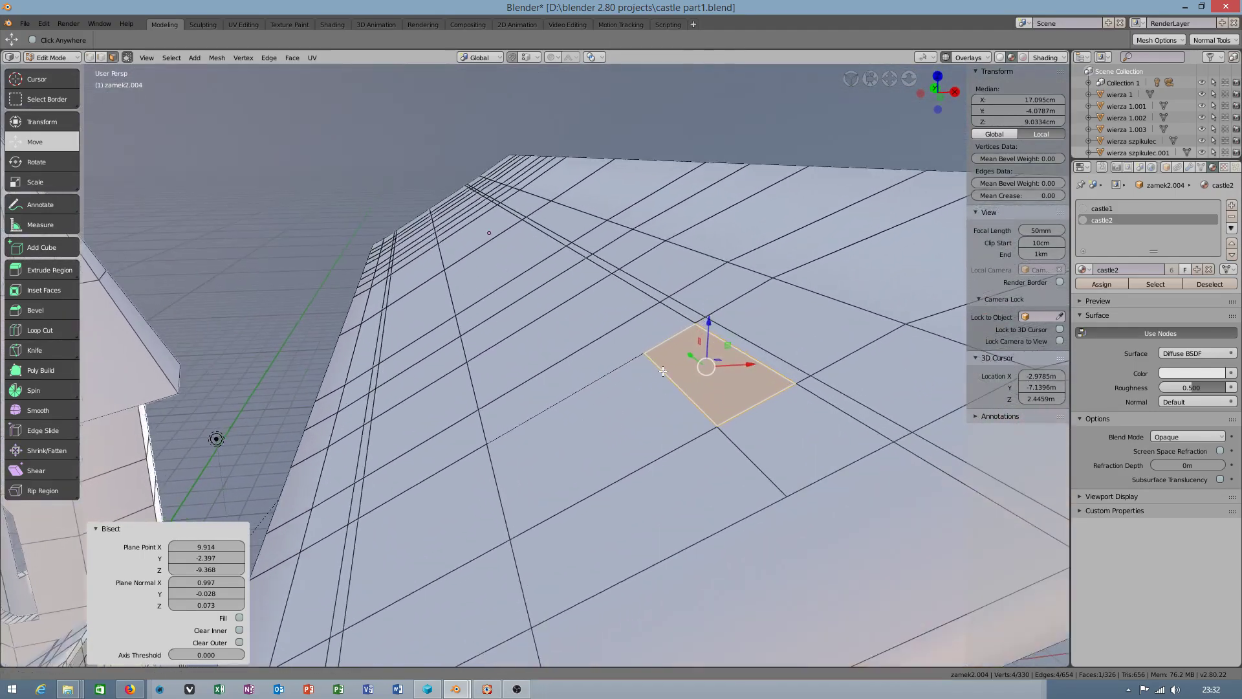
left_click(43, 23)
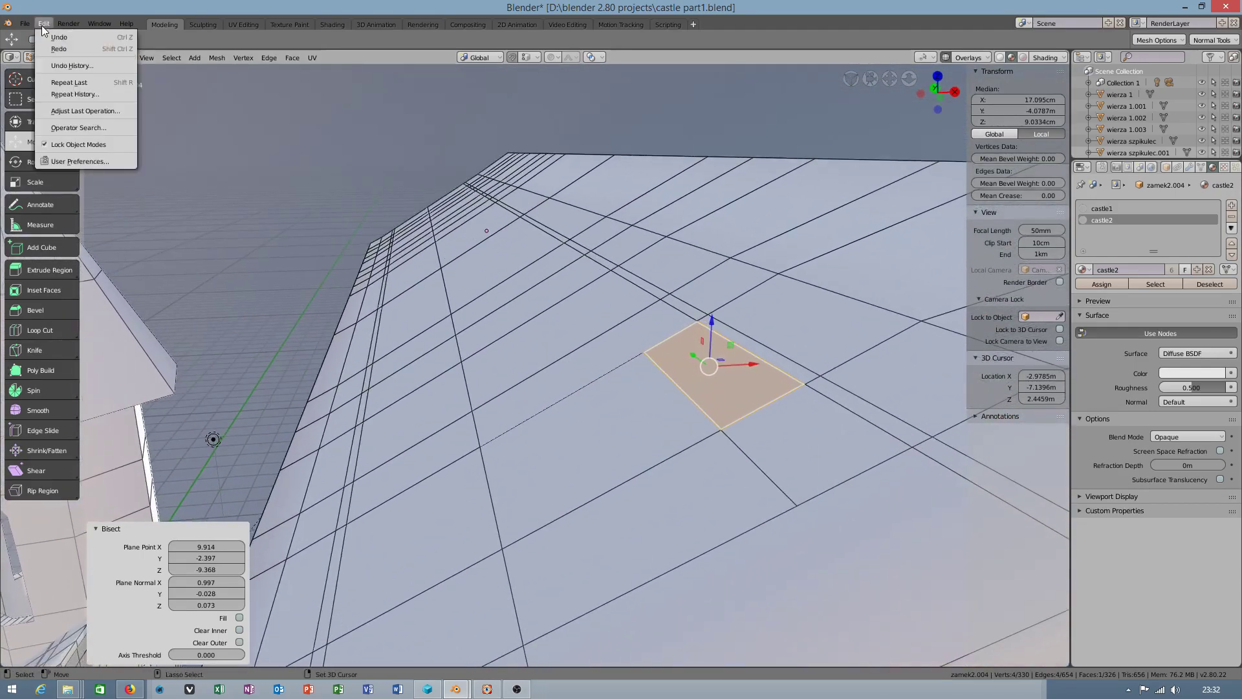
- Open User Preferences, move the window aside, and view the Editing, Input and Interface tabs
left_click(64, 171)
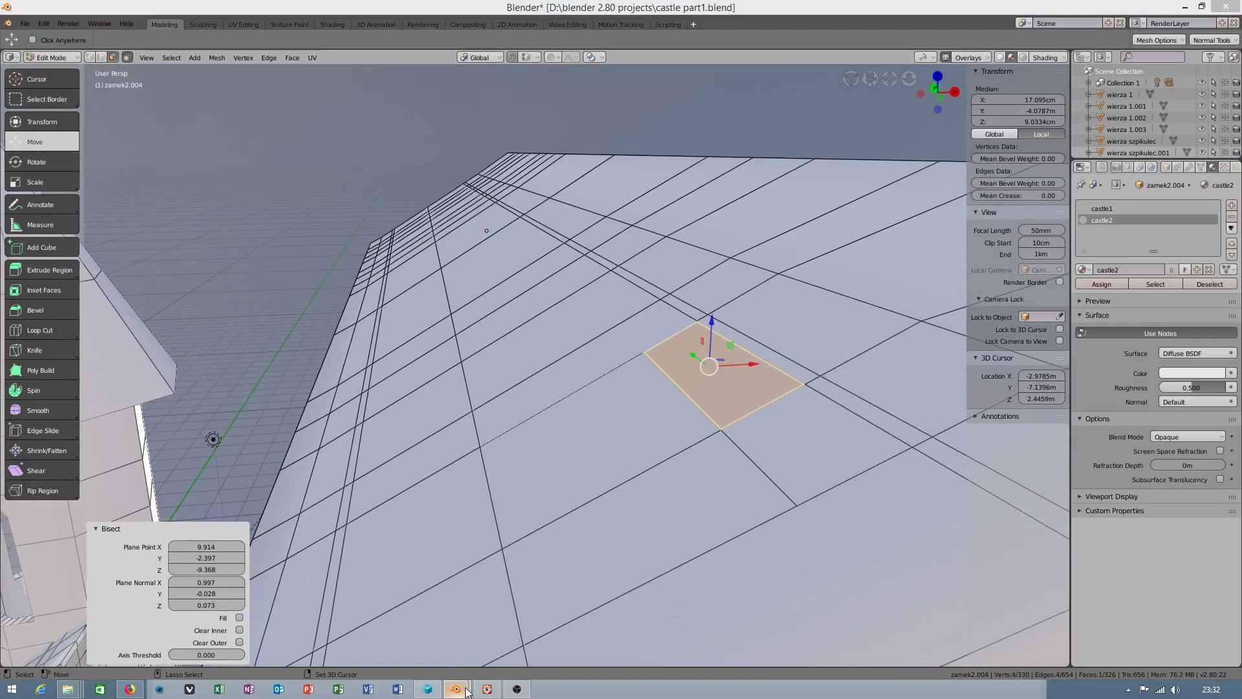
mouse_move(457, 689)
left_click(519, 640)
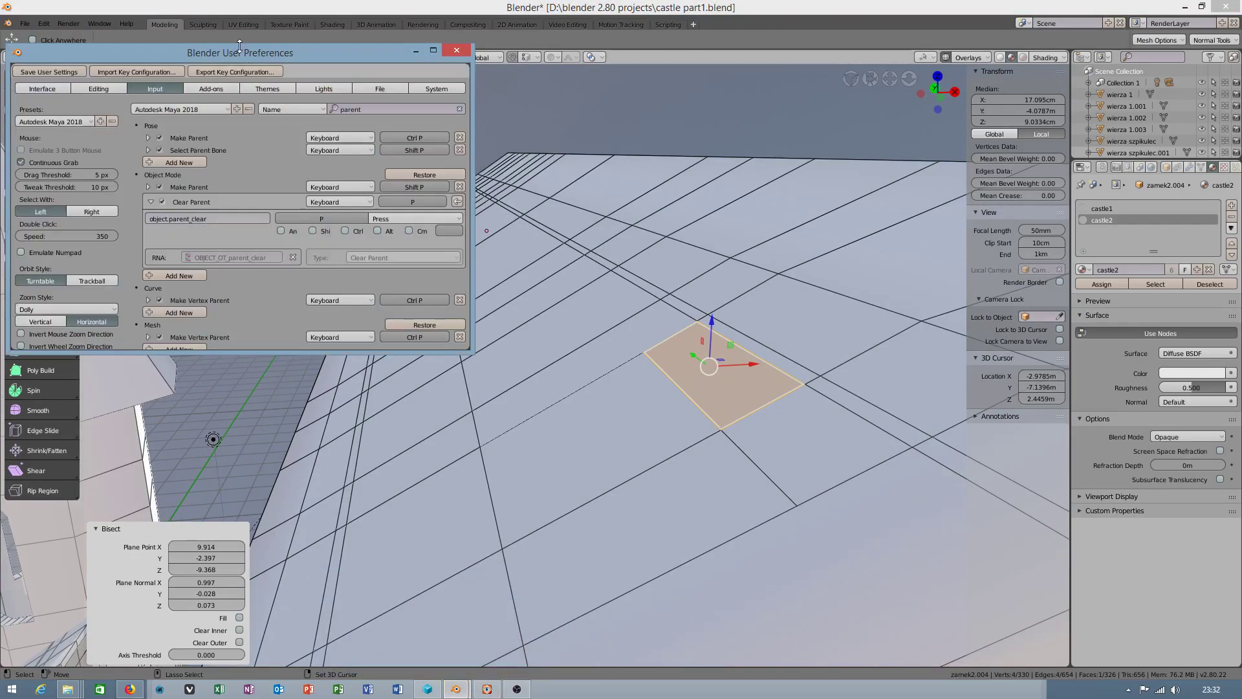
left_click_drag(234, 52, 315, 64)
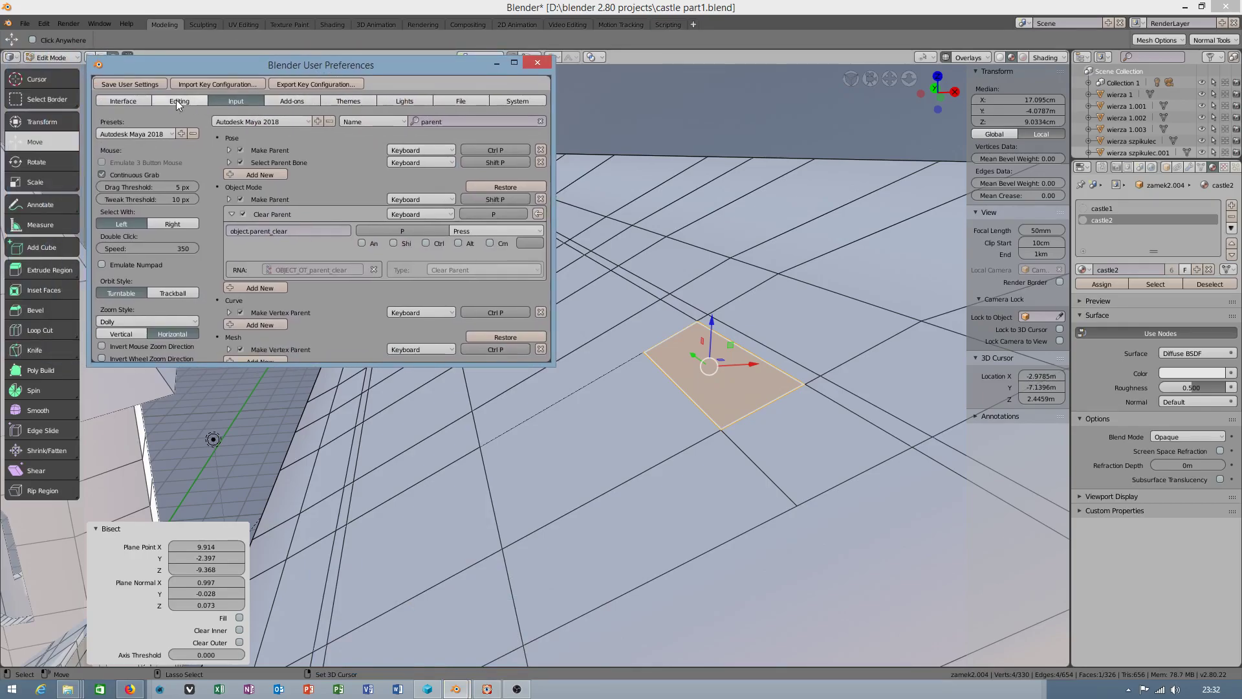
left_click(175, 100)
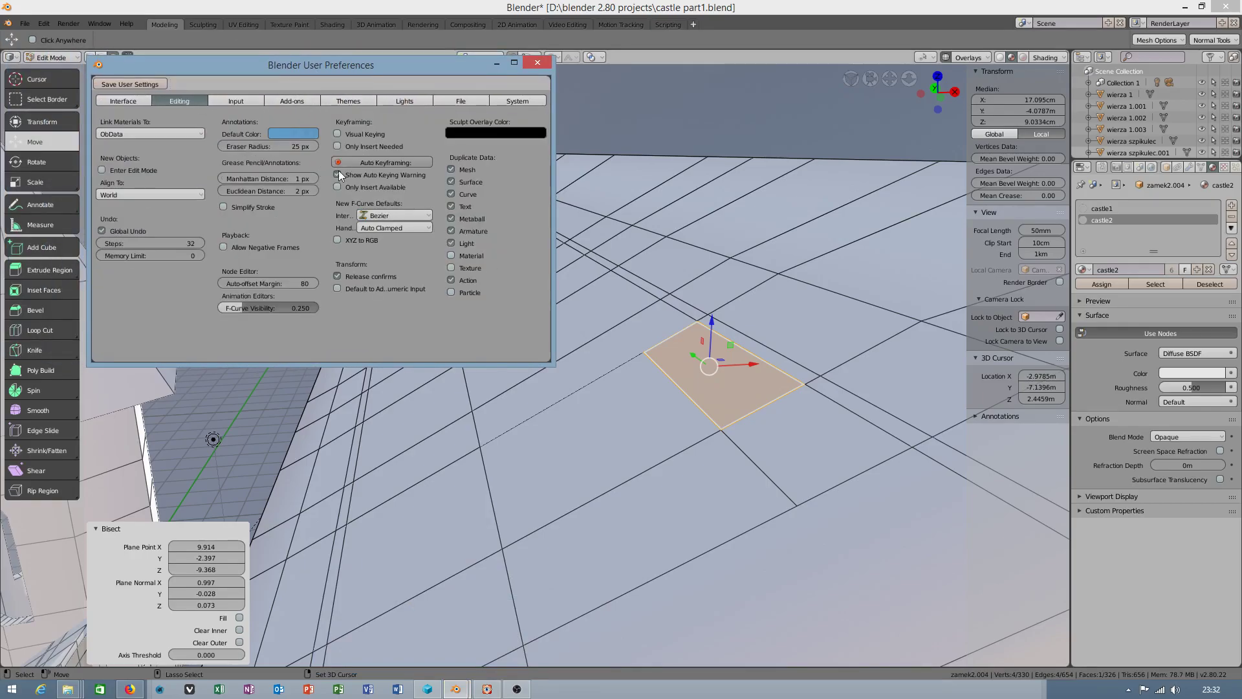
left_click(239, 102)
left_click(122, 103)
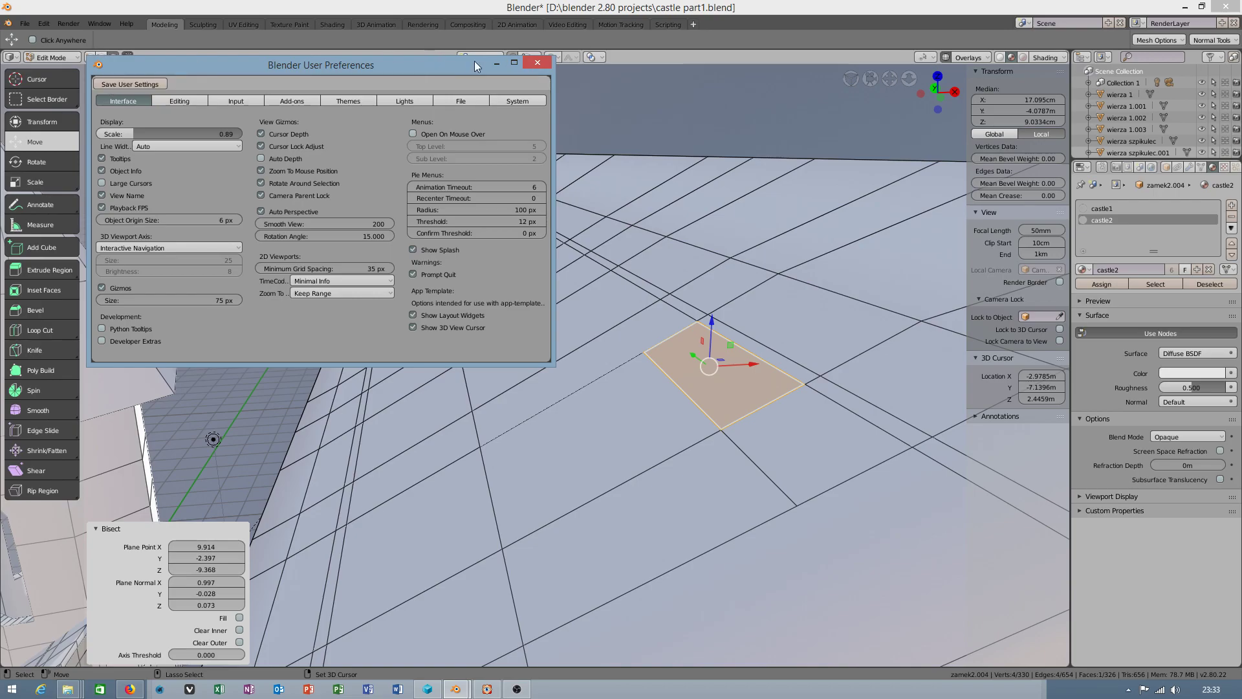
- Close the preferences window and bring the OBS recorder to the front
left_click(543, 64)
scroll(582, 362, "down", 5)
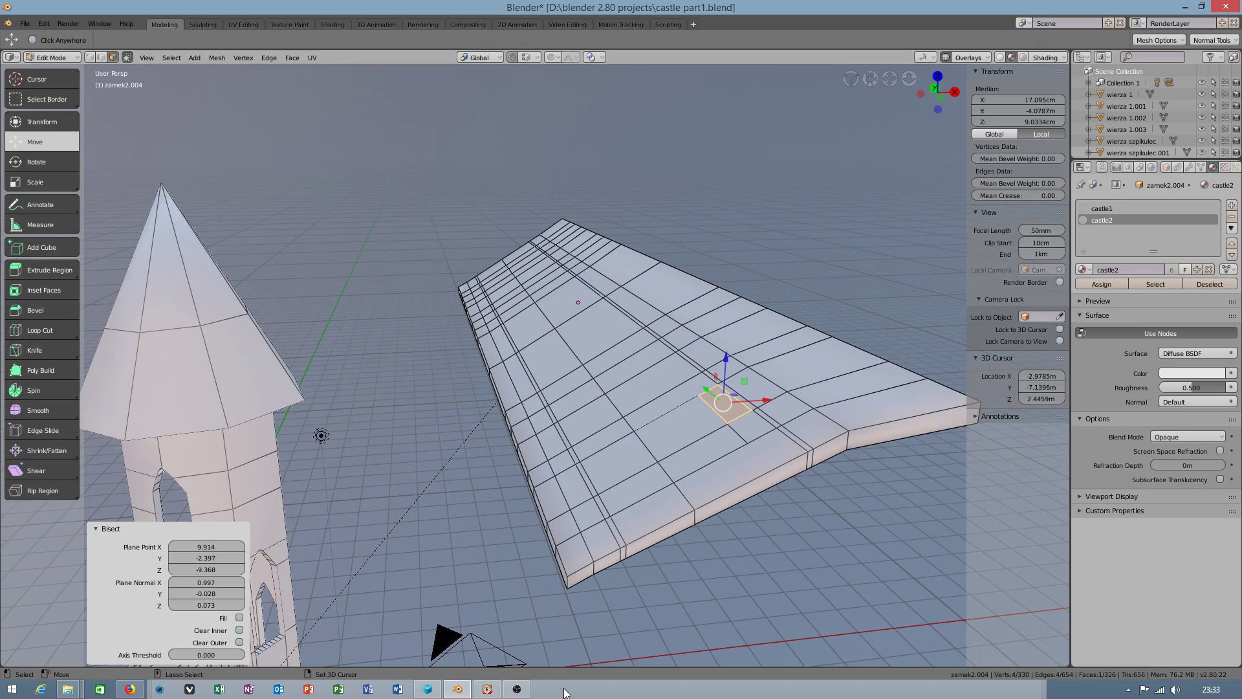
left_click(517, 689)
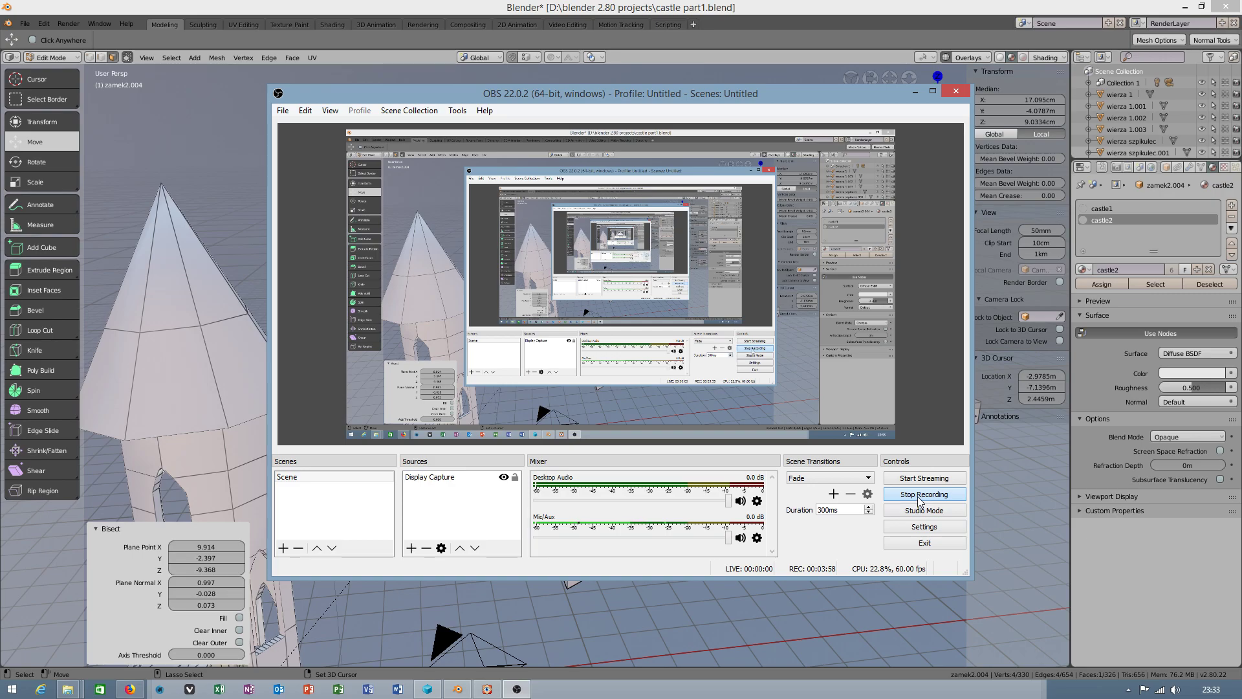